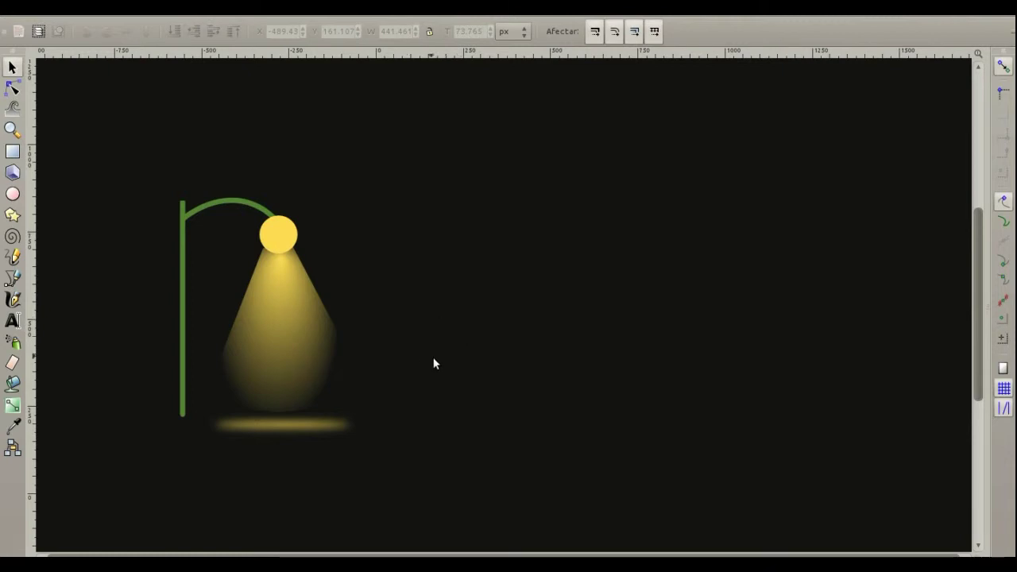
Step: Group all parts of the street lamp into one object and duplicate it
drag(115, 160, 458, 488)
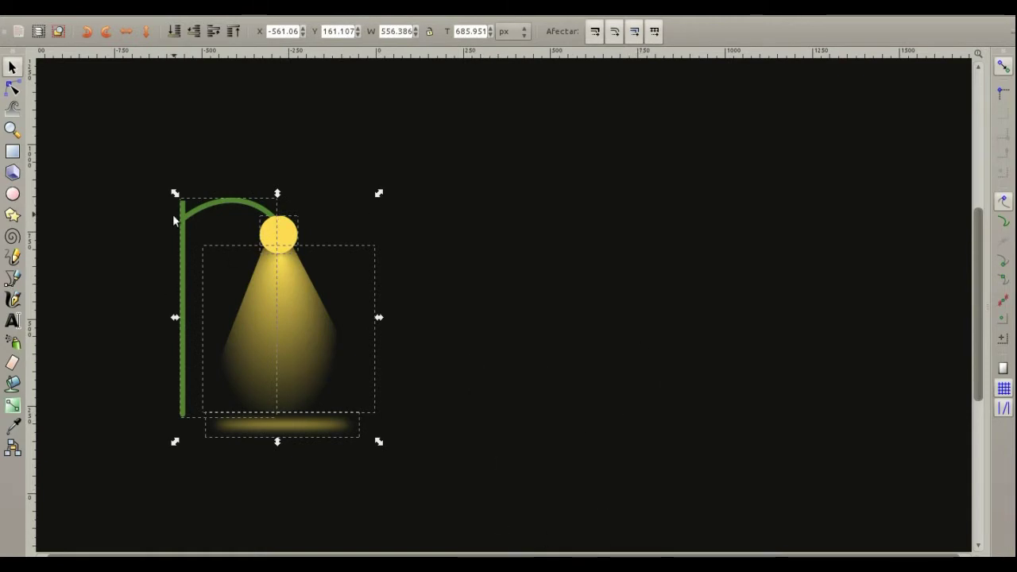
key(ctrl+g)
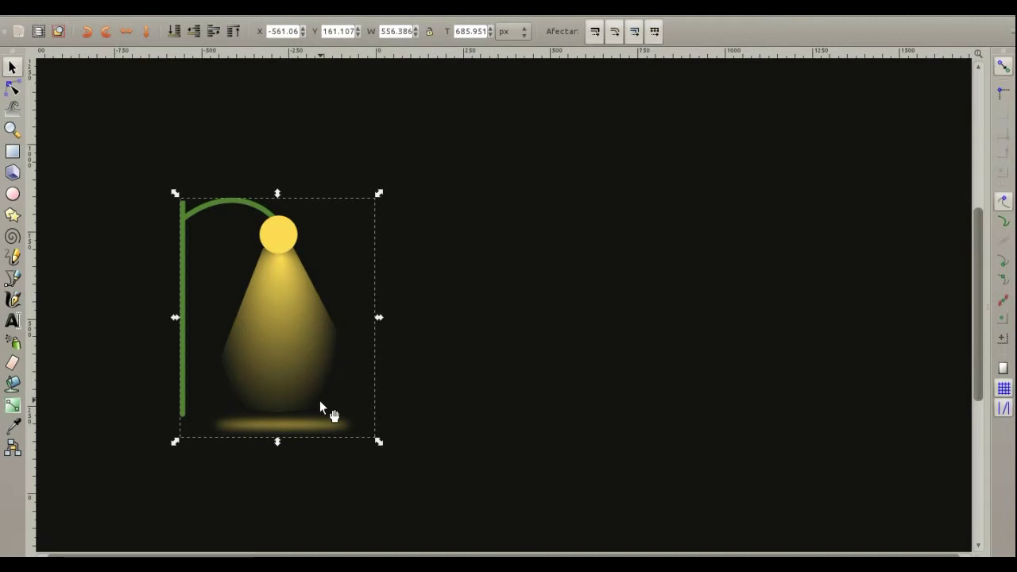
key(ctrl+d)
key(ctrl+d)
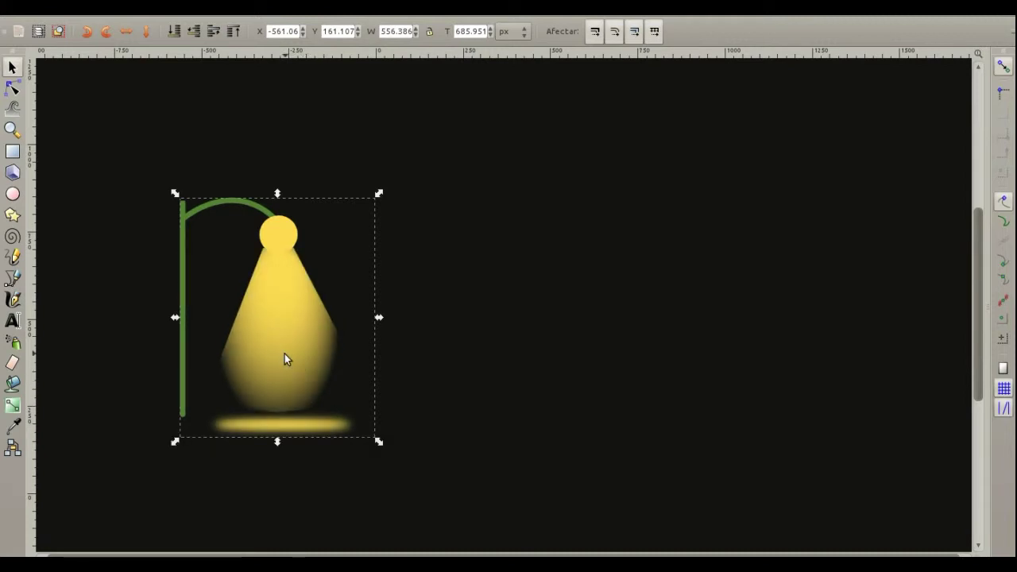
Step: Drag the lamp copies apart across the canvas and zoom out to see all five
drag(284, 353, 93, 411)
drag(216, 355, 517, 398)
click(309, 368)
drag(310, 368, 284, 550)
drag(315, 300, 433, 214)
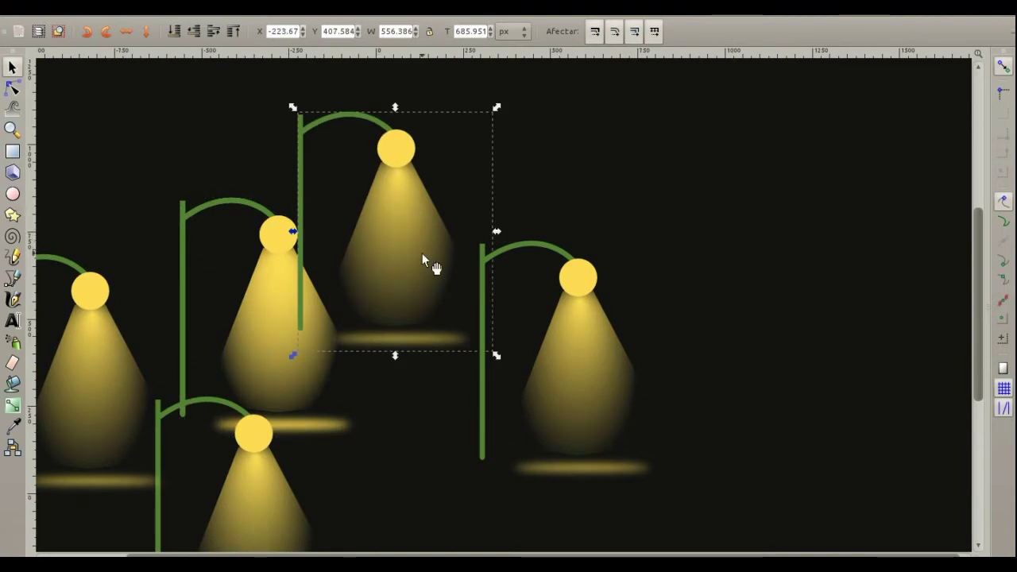
drag(423, 259, 483, 215)
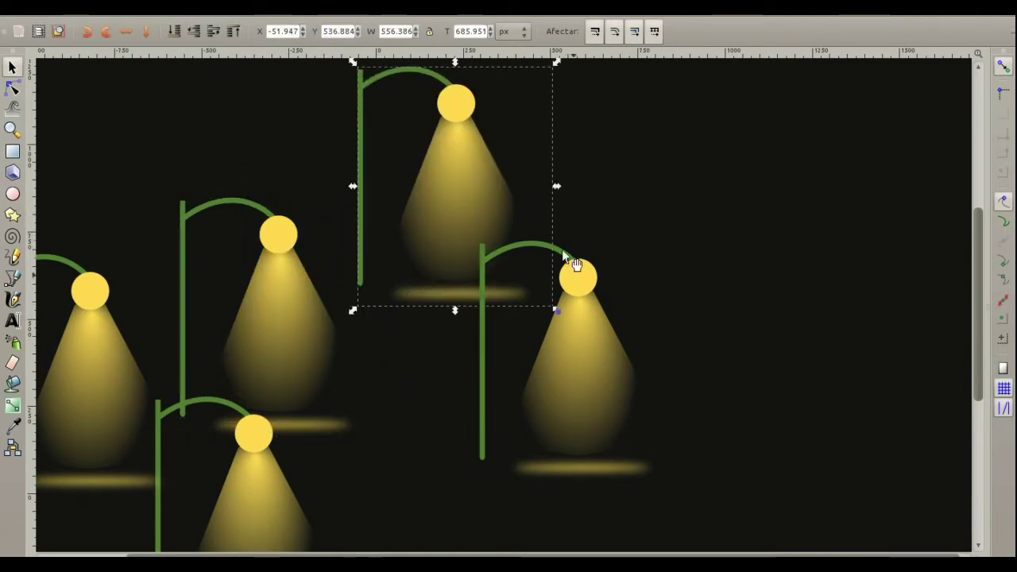
scroll(488, 359, down, 2)
drag(640, 279, 567, 246)
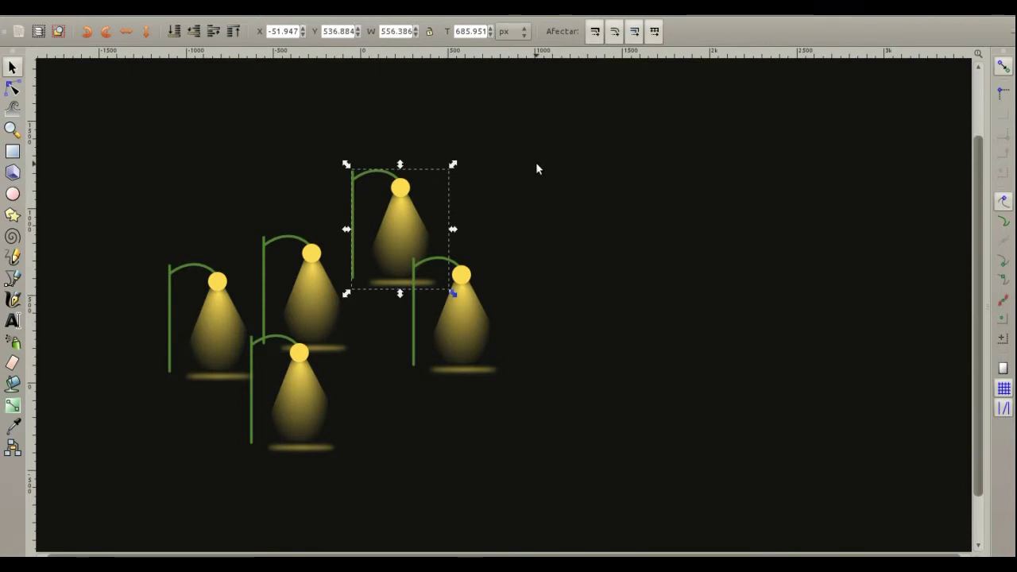
Step: Bring up the Align and Distribute panel and move it off the lamps
key(ctrl+shift+a)
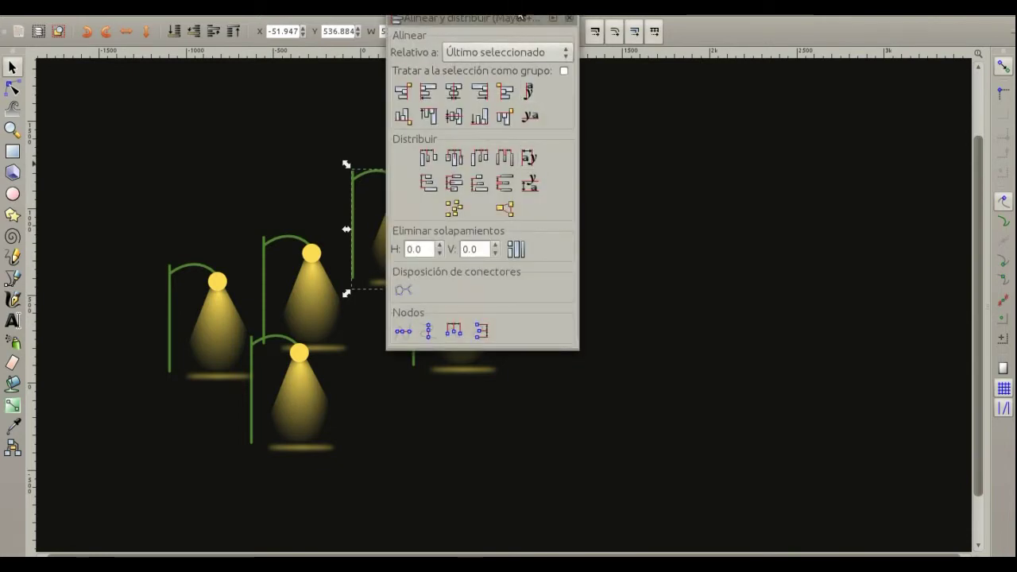
drag(477, 17, 650, 157)
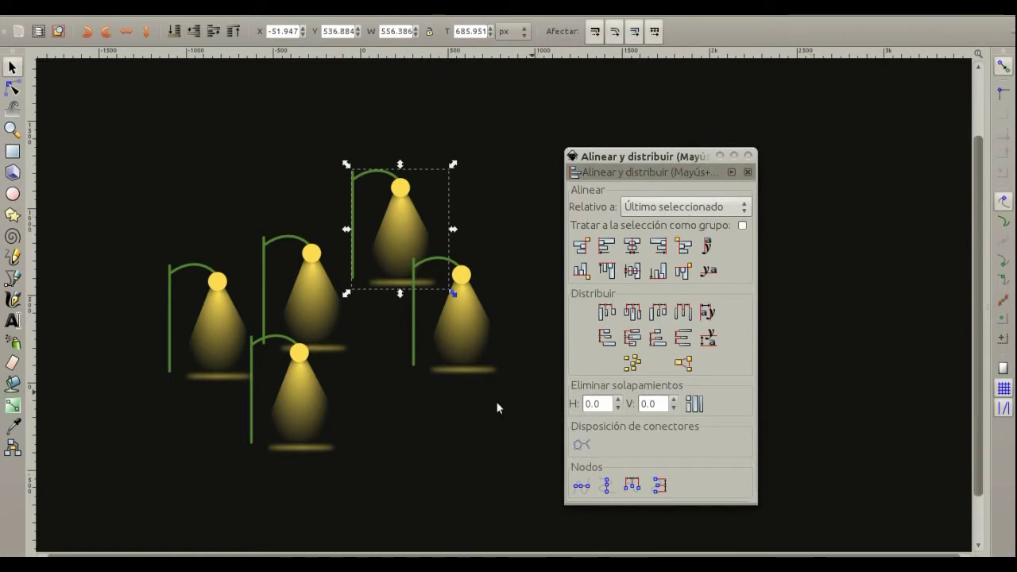
drag(147, 181, 526, 484)
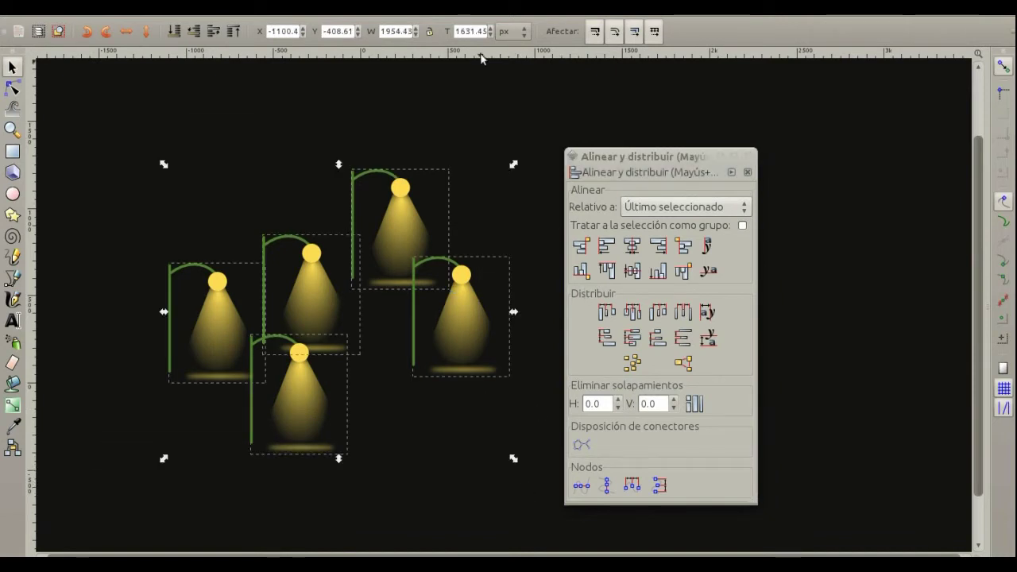
click(482, 78)
Step: Move one lamp to the upper far left and another to the far right
drag(203, 311, 146, 238)
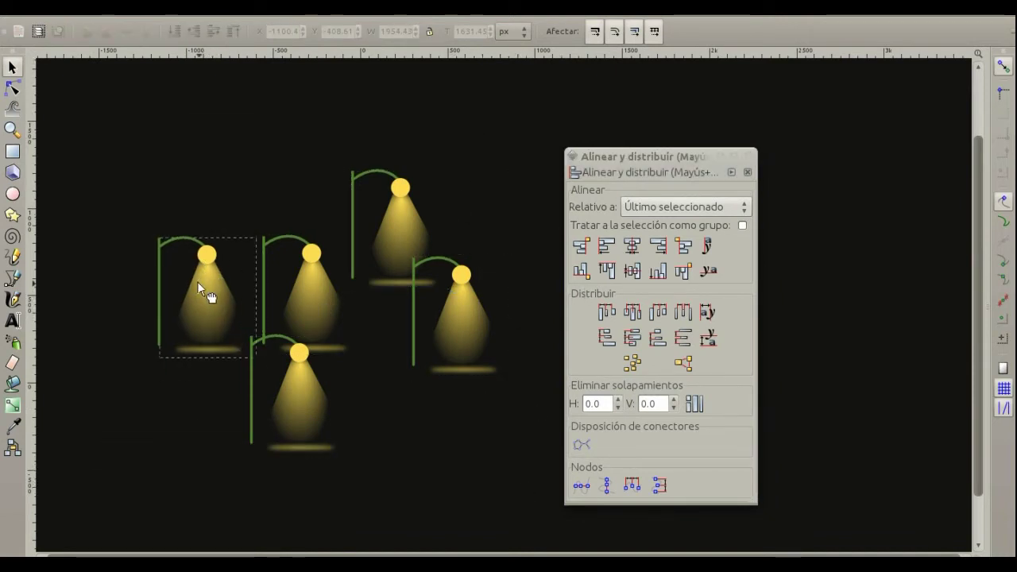
mouse_move(442, 336)
mouse_down()
mouse_move(141, 258)
mouse_move(618, 257)
mouse_up()
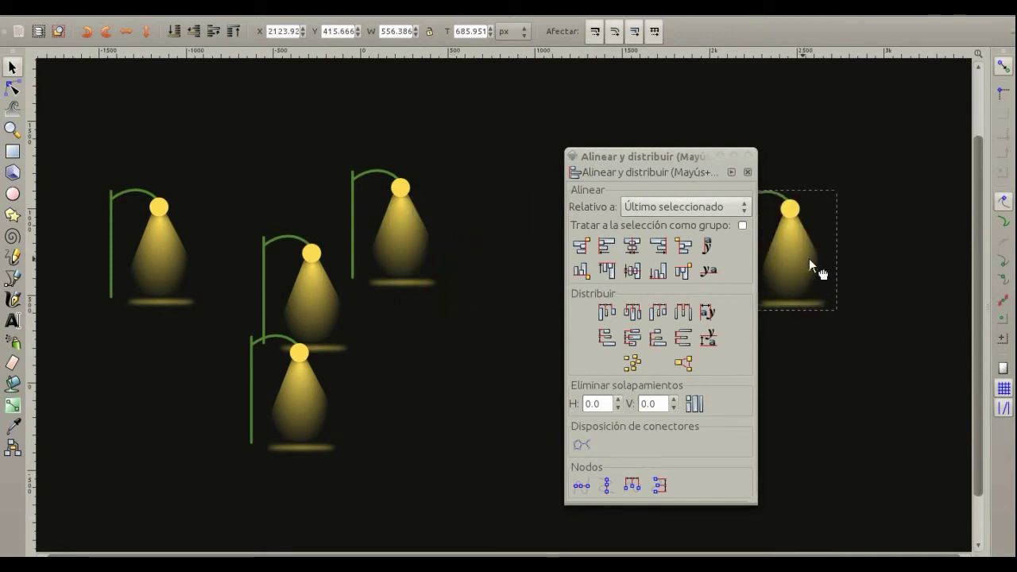
drag(618, 257, 856, 258)
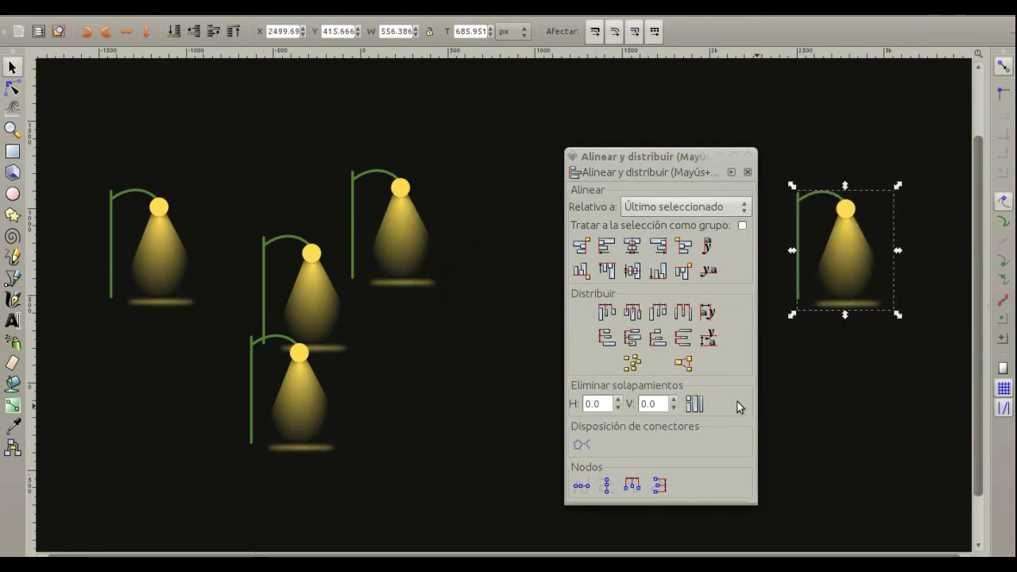
Step: Select all five lamps, shifting the panel aside to reach the right one
click(153, 246)
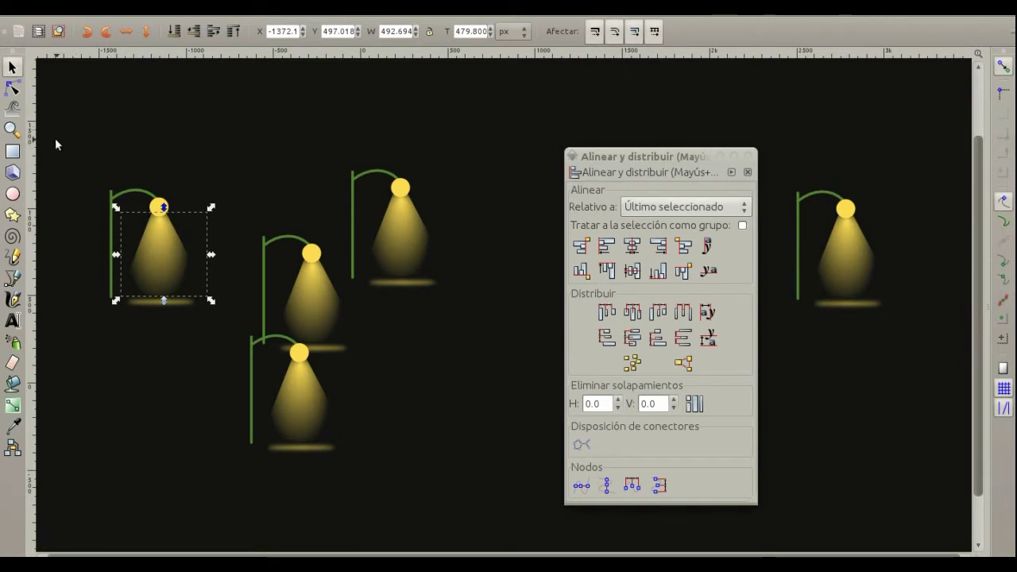
drag(82, 166, 227, 345)
shift+click(845, 214)
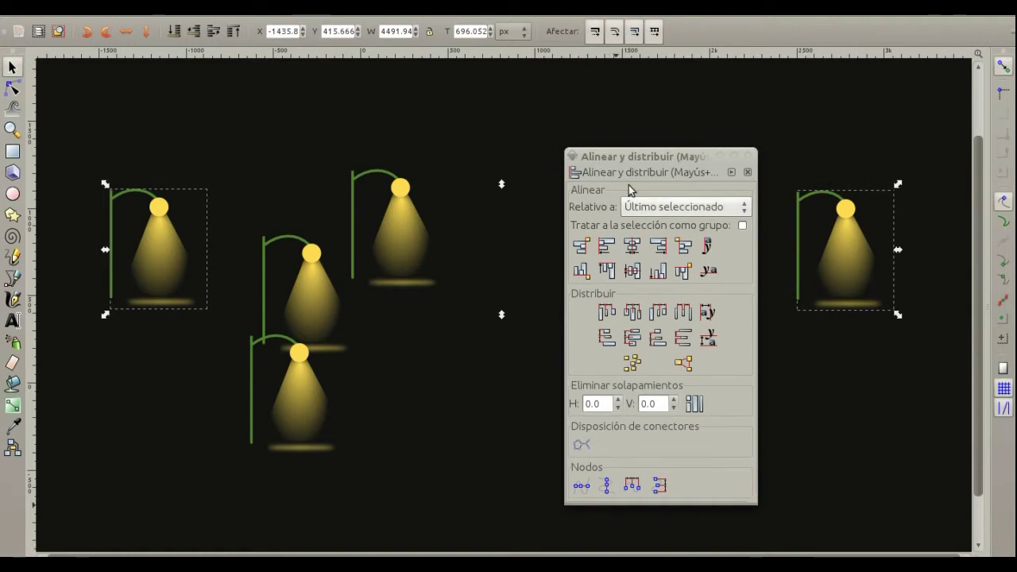
drag(628, 156, 820, 185)
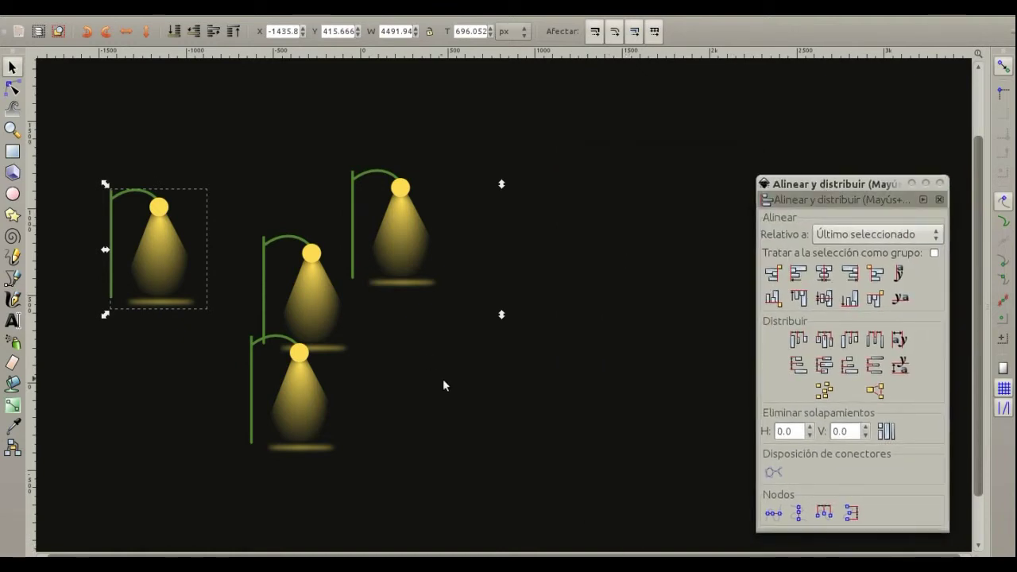
drag(572, 507, 243, 163)
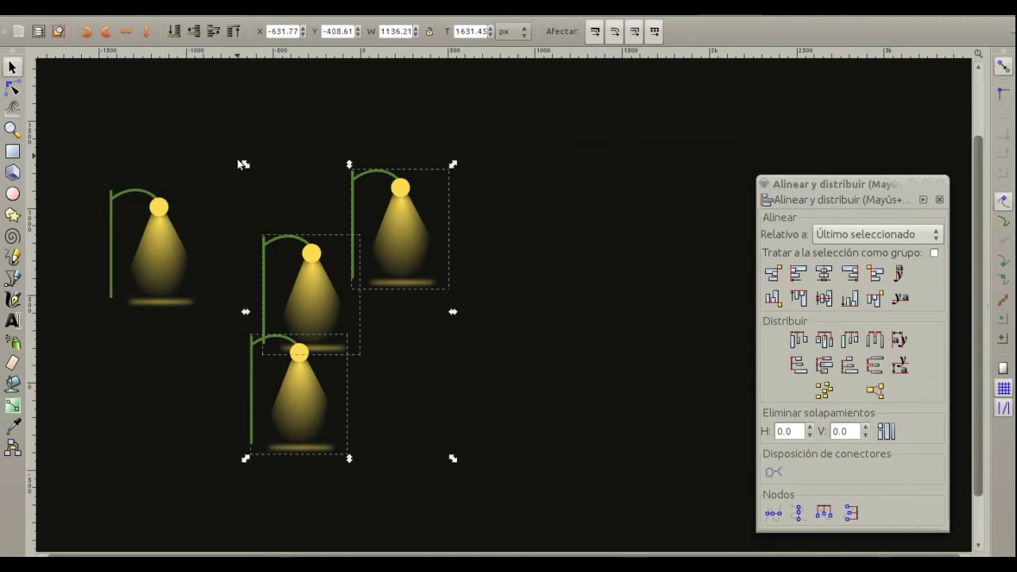
drag(799, 184, 624, 317)
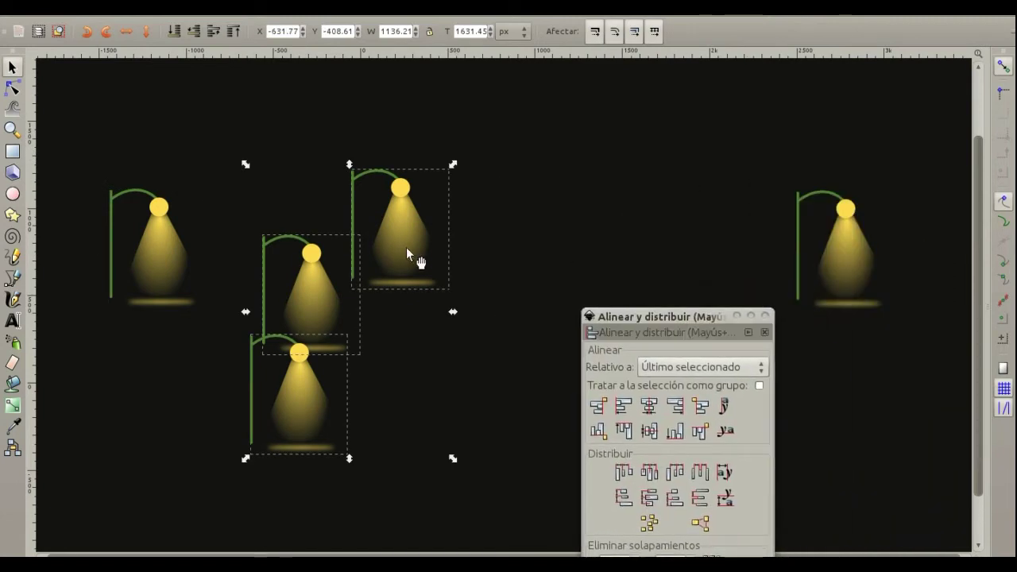
click(165, 243)
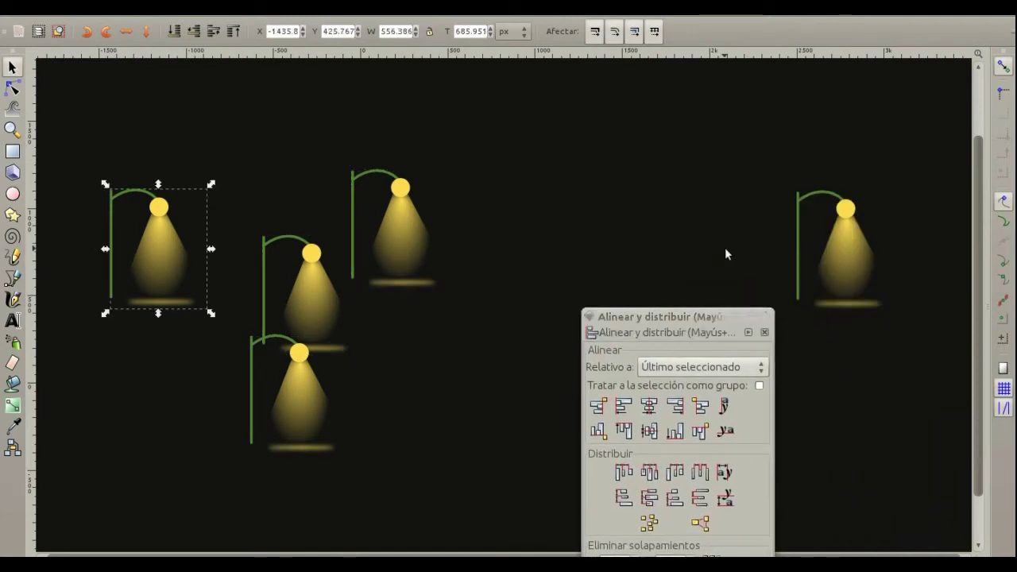
shift+click(854, 256)
drag(507, 480, 226, 136)
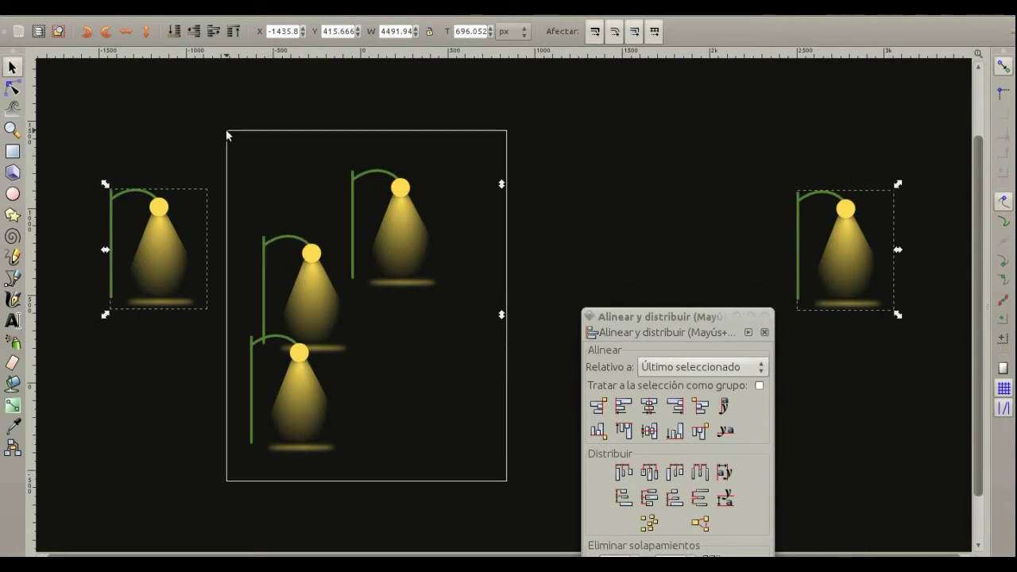
drag(691, 316, 672, 171)
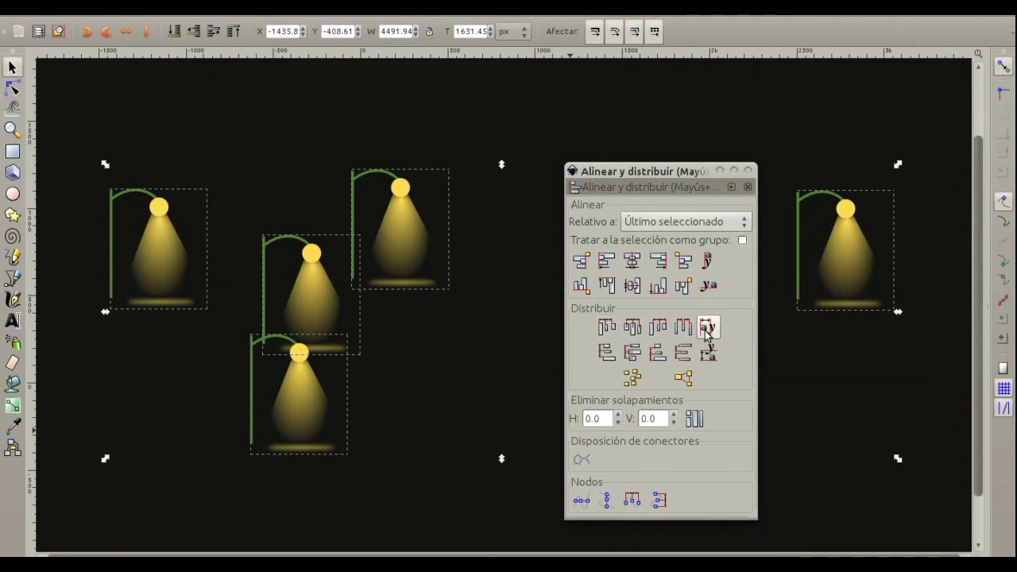
Step: Distribute the lamp centres horizontally at equal spacing and align their top edges
click(632, 327)
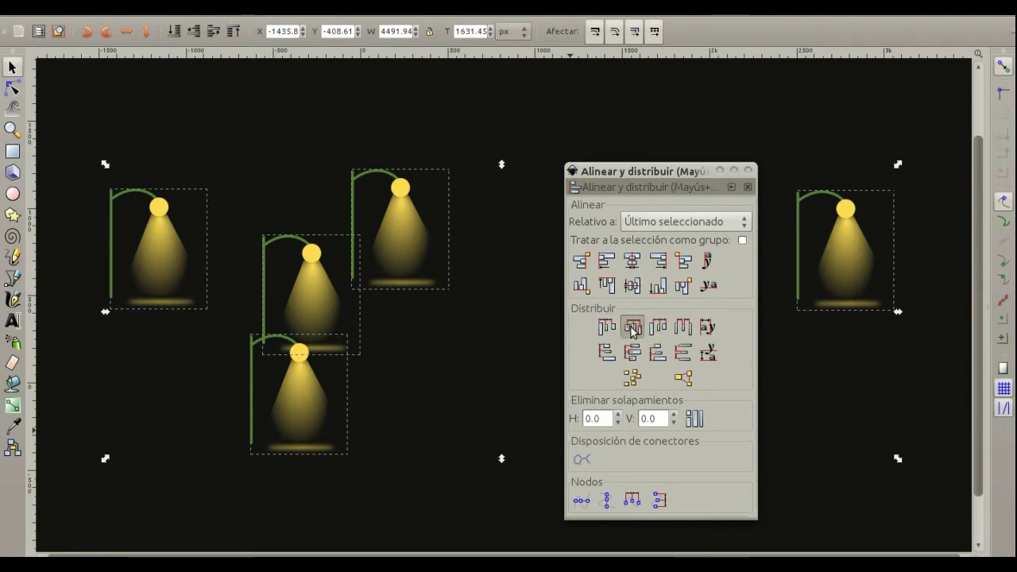
drag(660, 170, 682, 141)
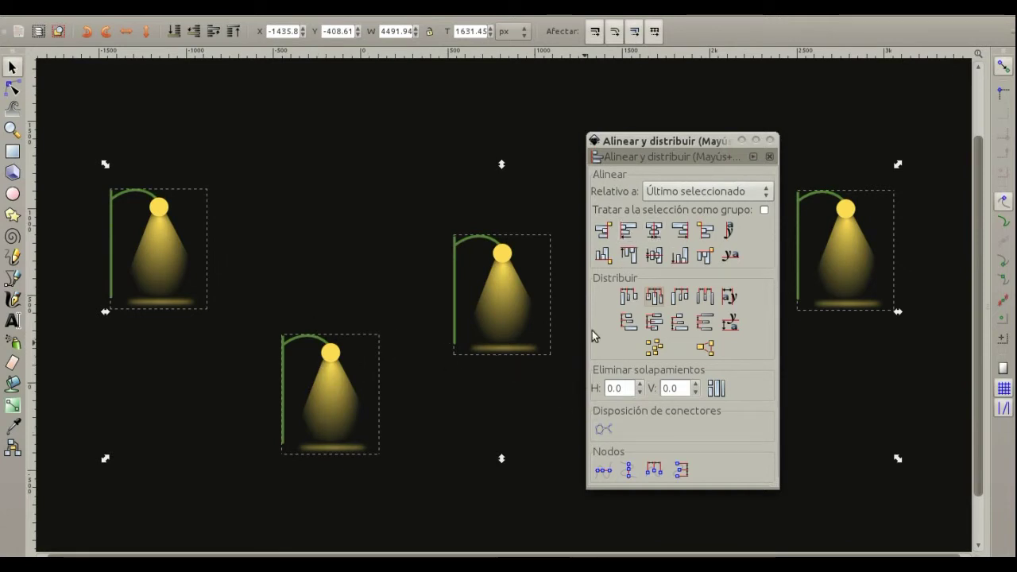
click(628, 256)
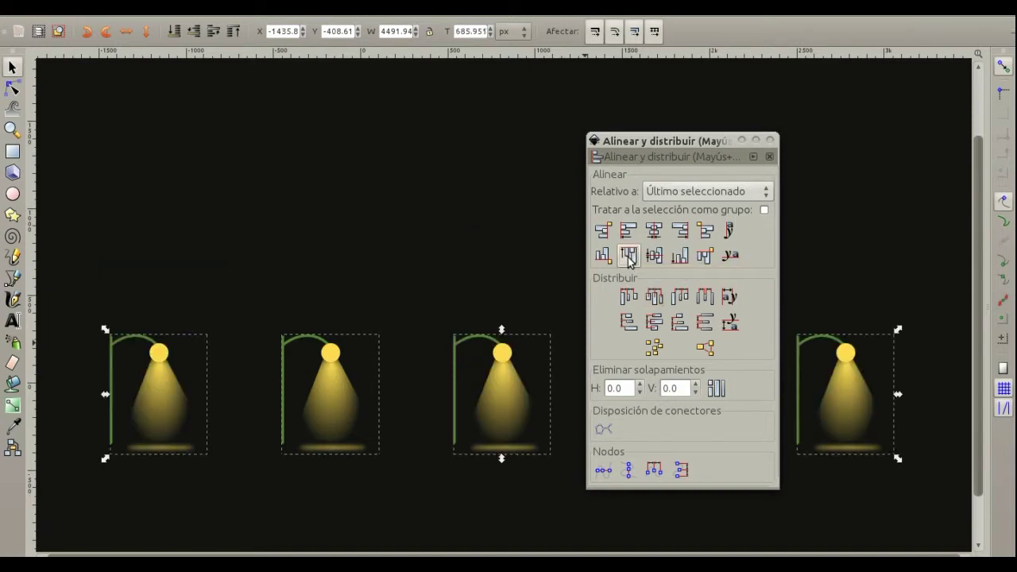
mouse_move(683, 142)
mouse_down()
mouse_move(624, 422)
mouse_move(460, 513)
mouse_move(566, 368)
mouse_move(489, 54)
mouse_move(666, 116)
mouse_move(602, 109)
mouse_up()
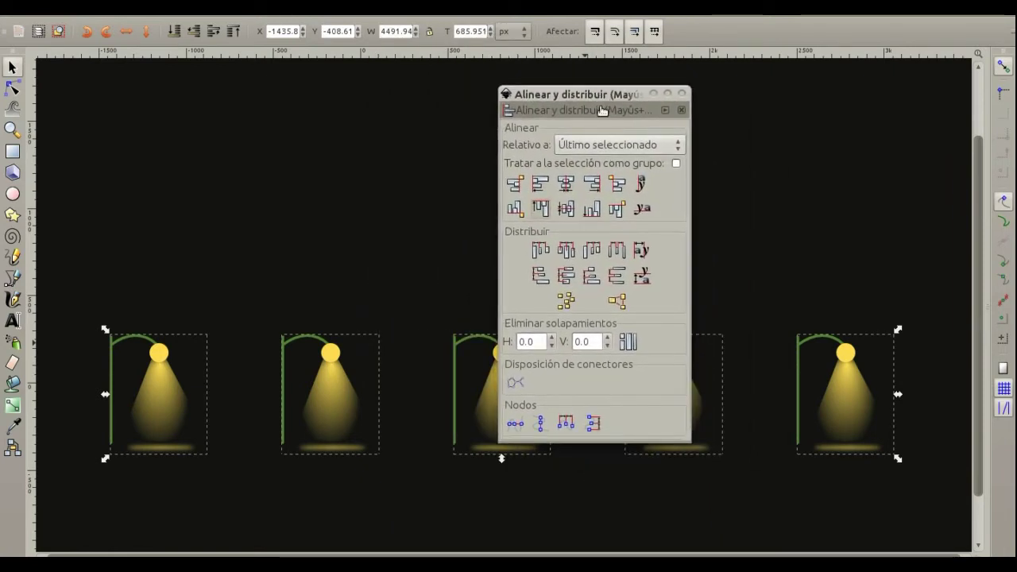
Step: Place a copy of the first lamp below the row at the left
scroll(537, 257, down, 2)
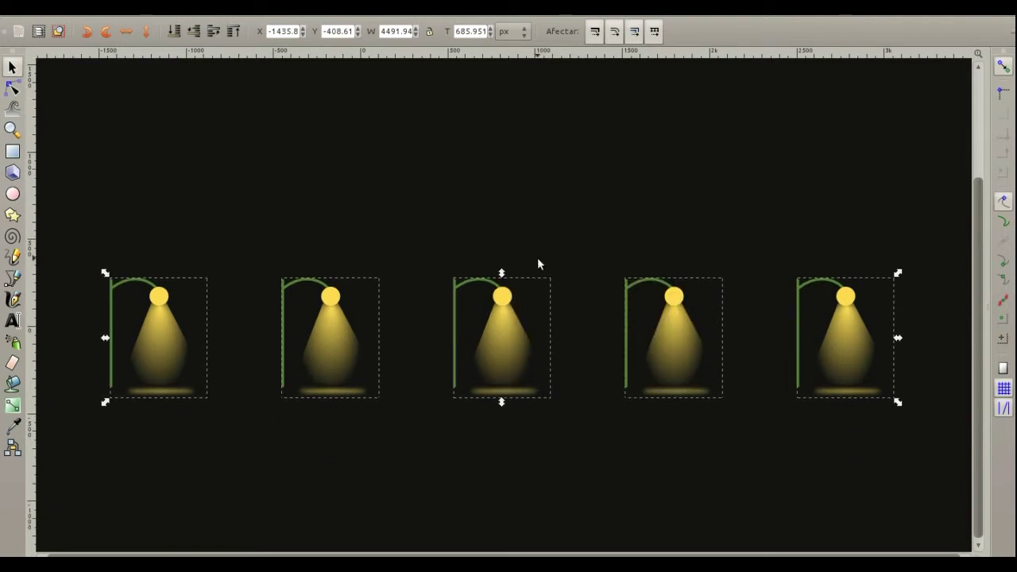
scroll(538, 259, down, 5)
scroll(540, 259, down, 2)
scroll(542, 259, down, 1)
scroll(542, 266, down, 1)
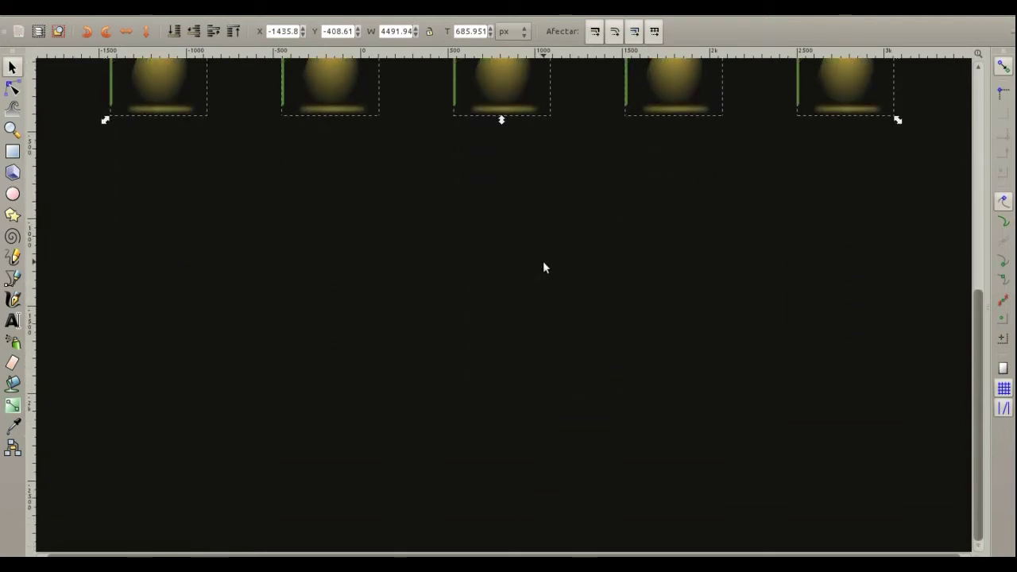
scroll(543, 268, up, 3)
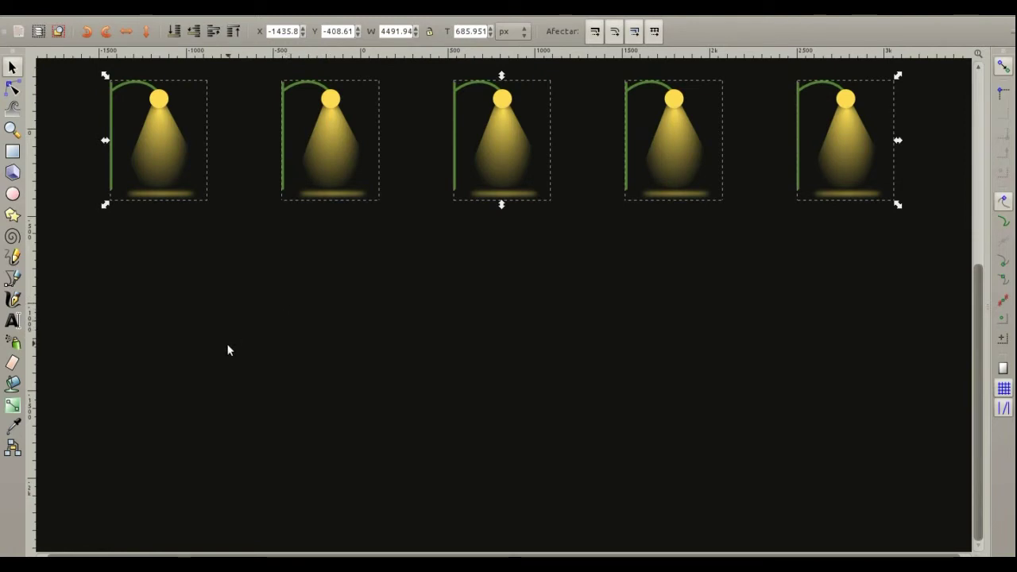
click(12, 193)
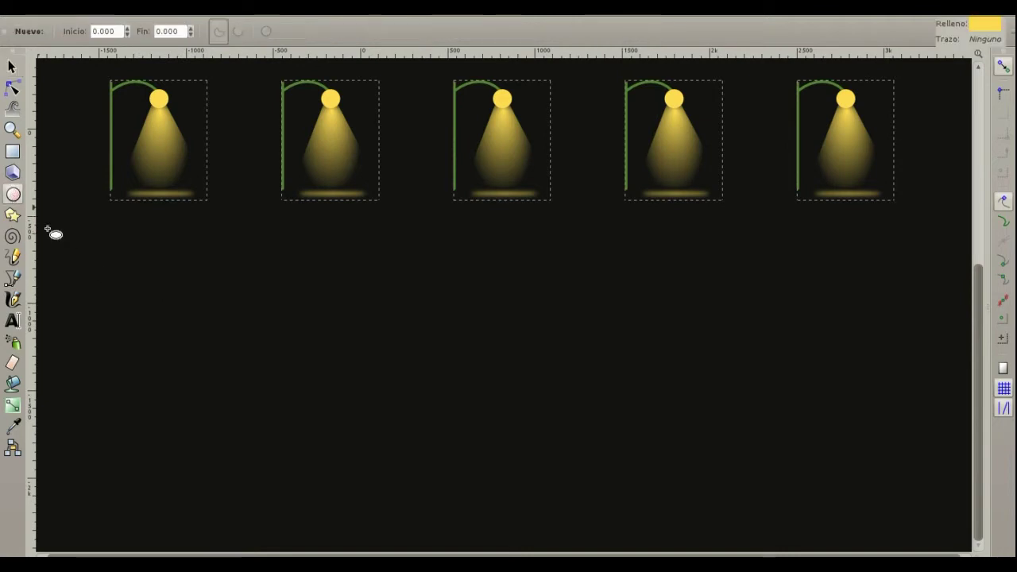
click(12, 68)
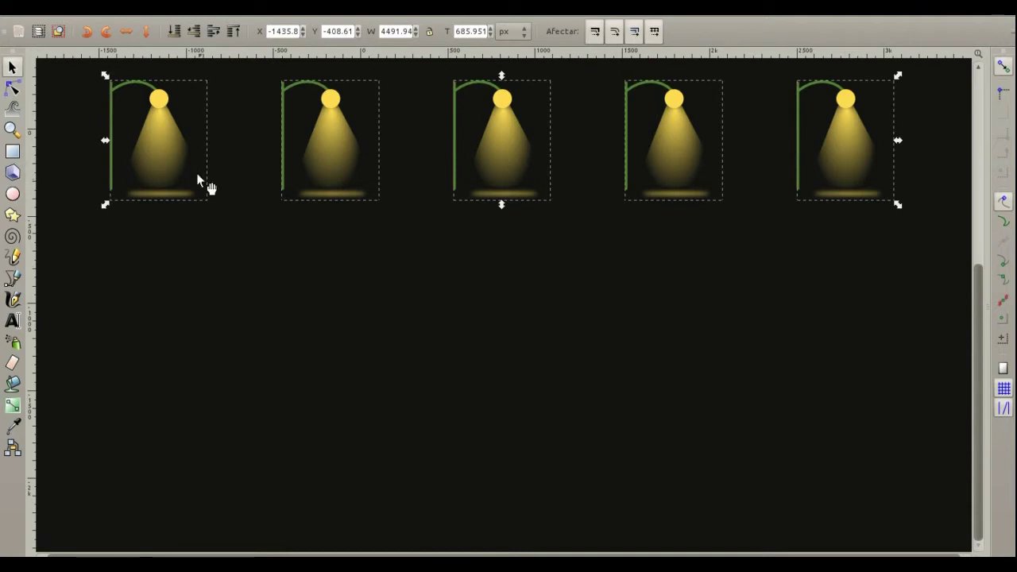
click(355, 349)
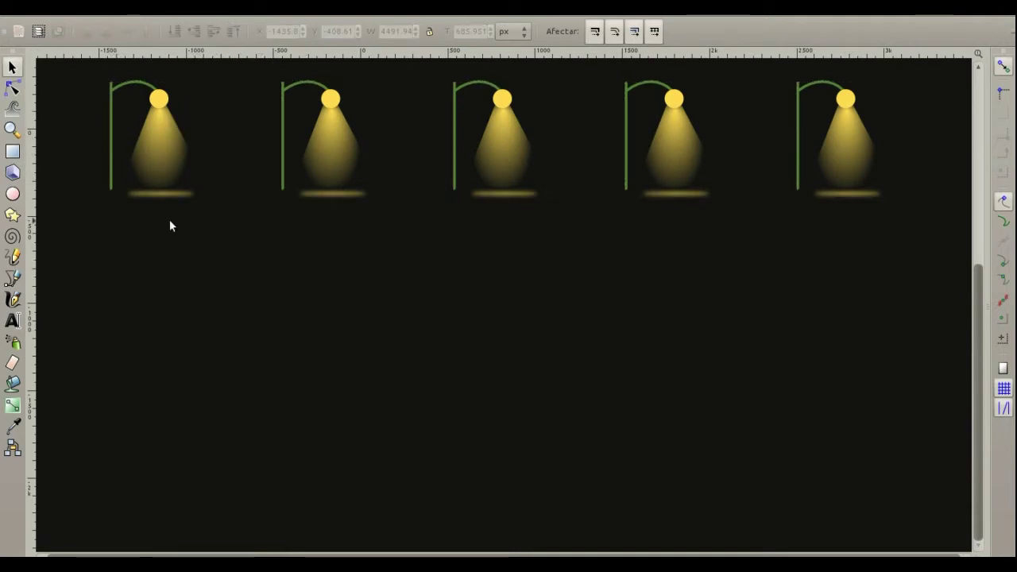
click(165, 194)
key(ctrl+d)
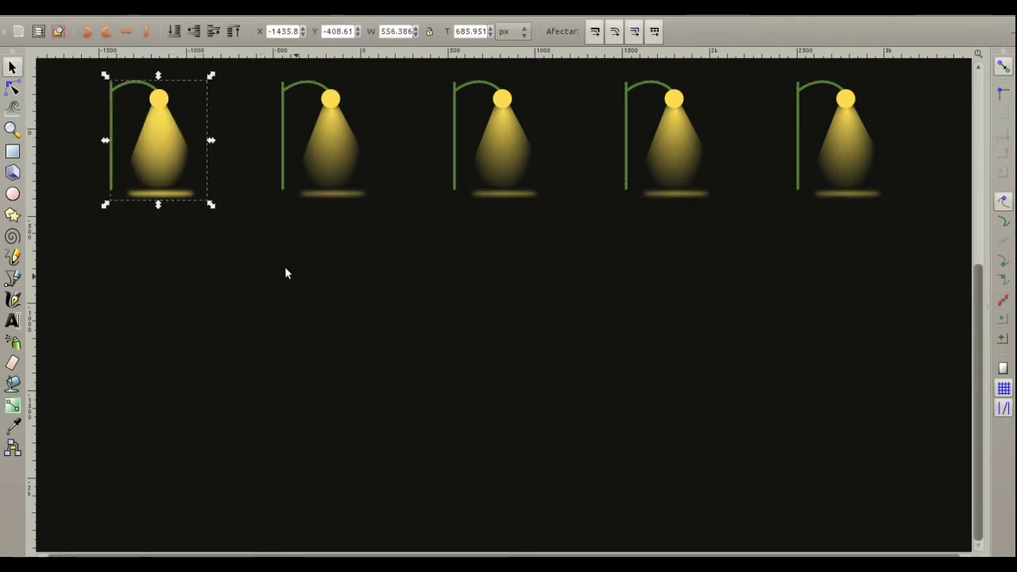
drag(159, 131, 148, 405)
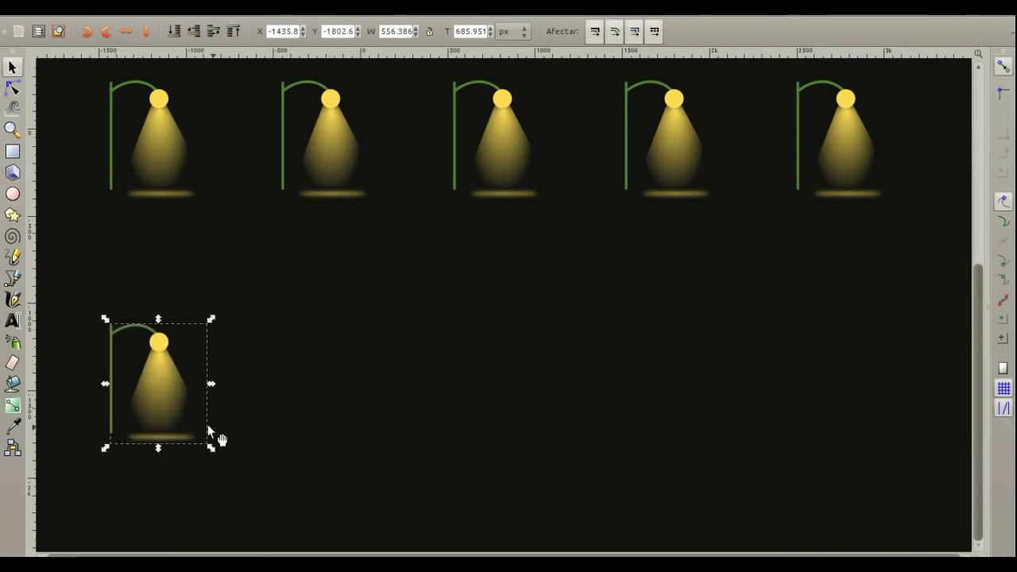
Step: Put another lamp copy far right in the lower row and select both lower lamps
key(ctrl+d)
drag(157, 404, 752, 392)
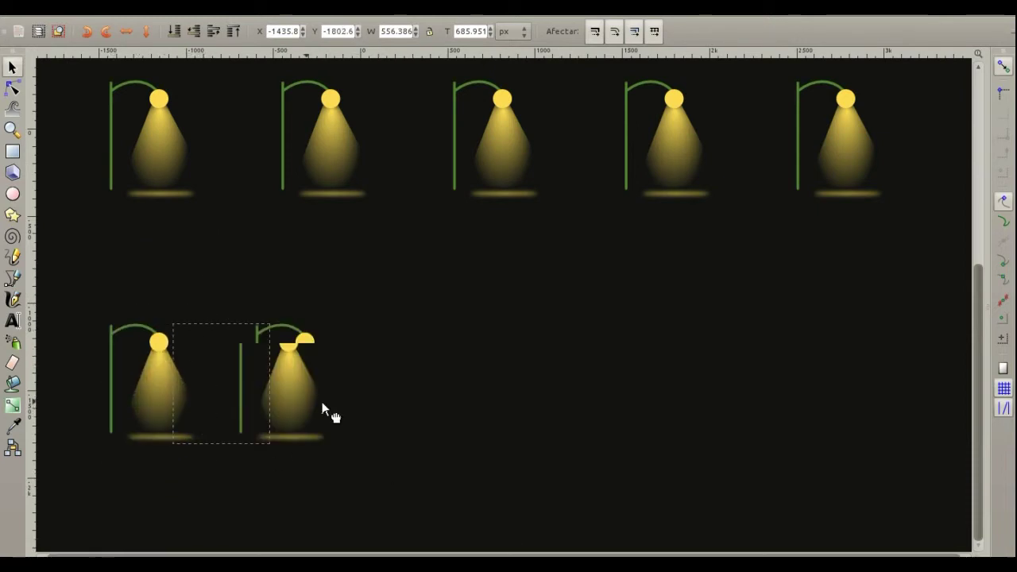
shift+click(171, 389)
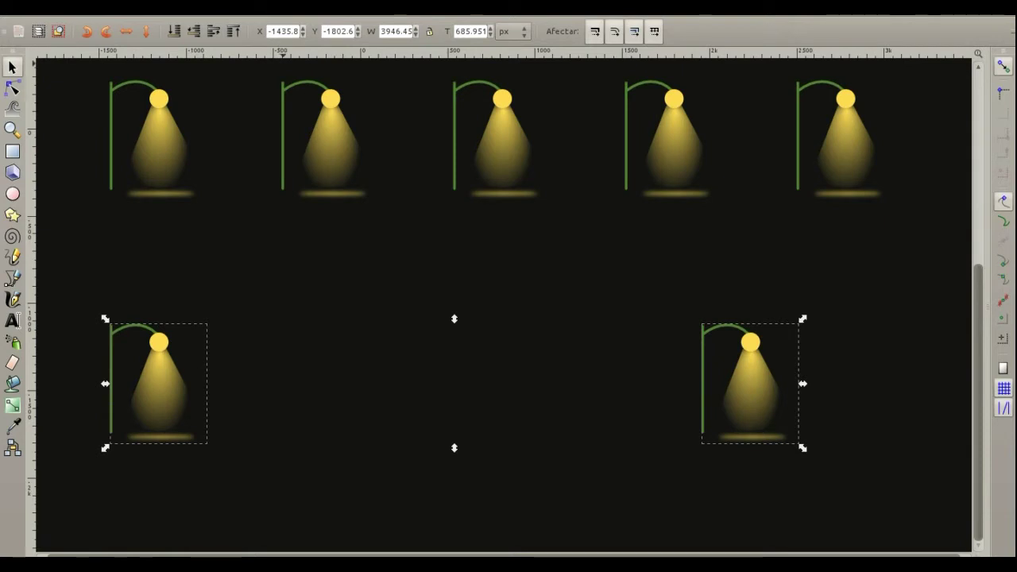
click(441, 6)
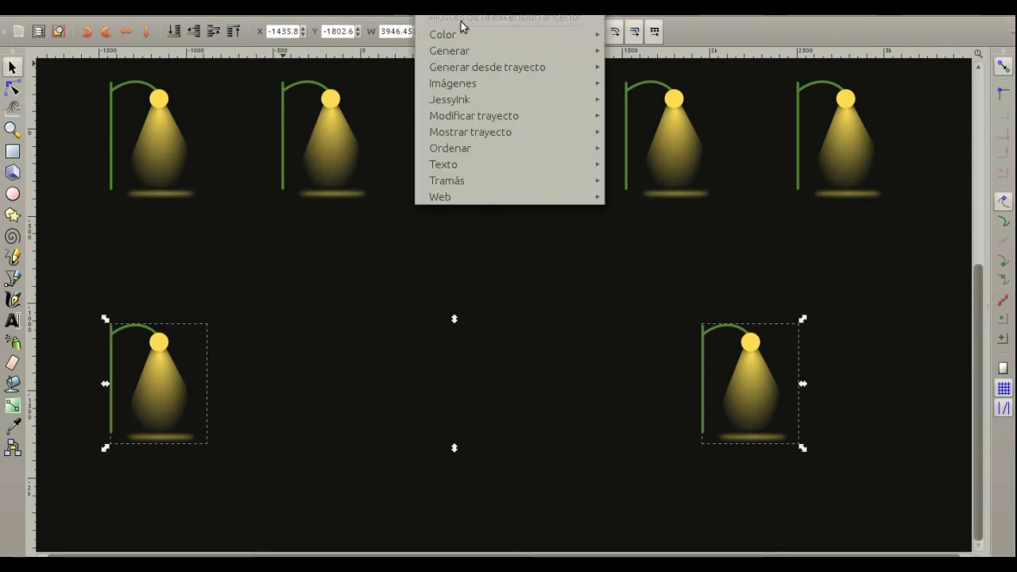
mouse_move(487, 67)
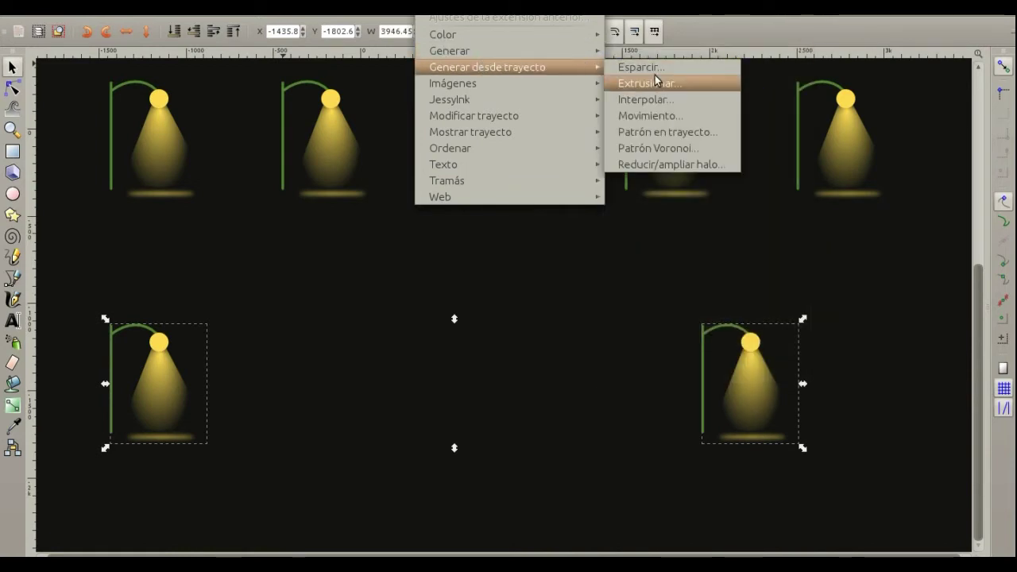
Step: Preview a 5-step Interpolate between the two lower lamps, then close it
click(658, 101)
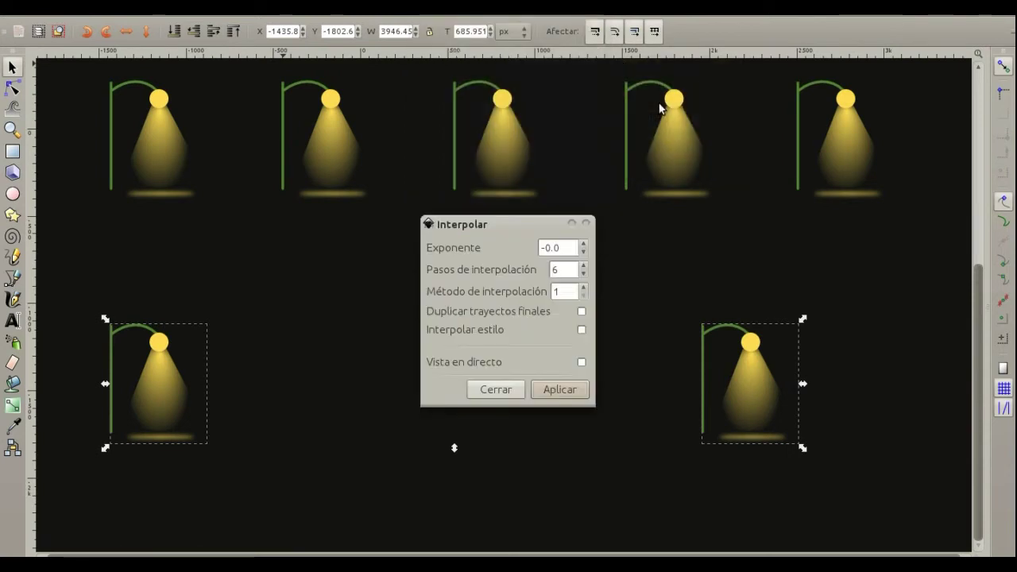
double_click(565, 272)
text(5)
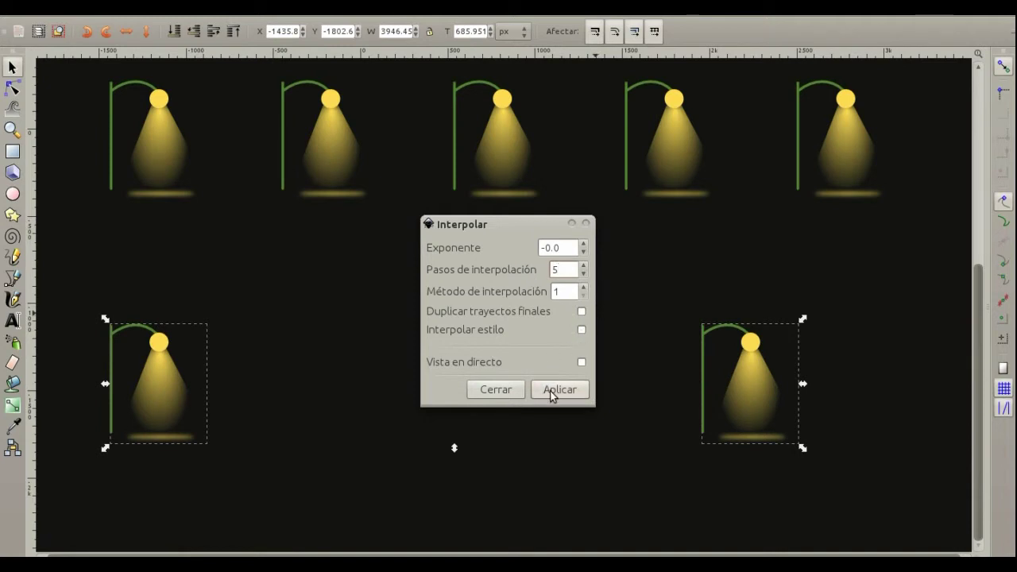
click(581, 363)
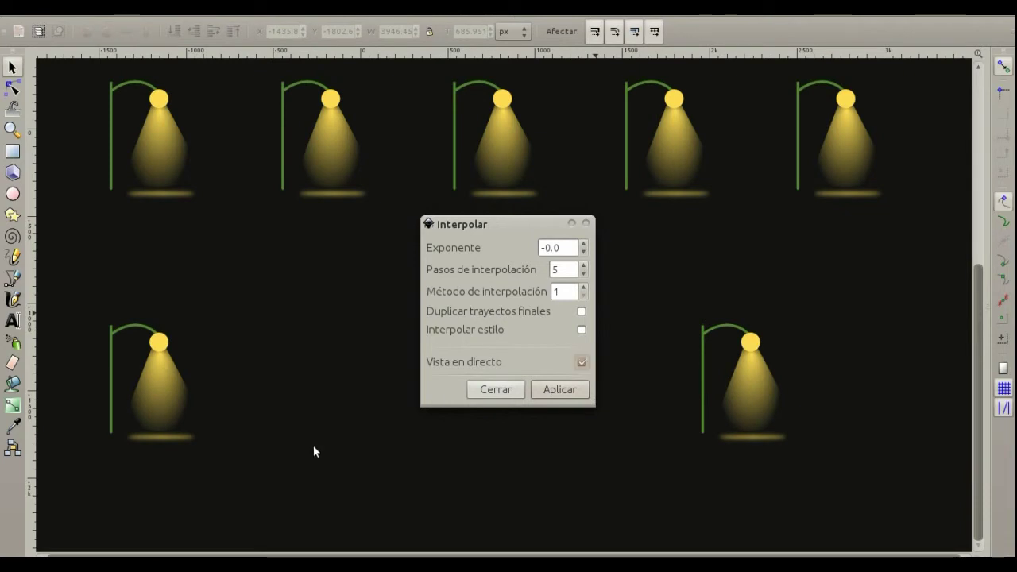
click(482, 391)
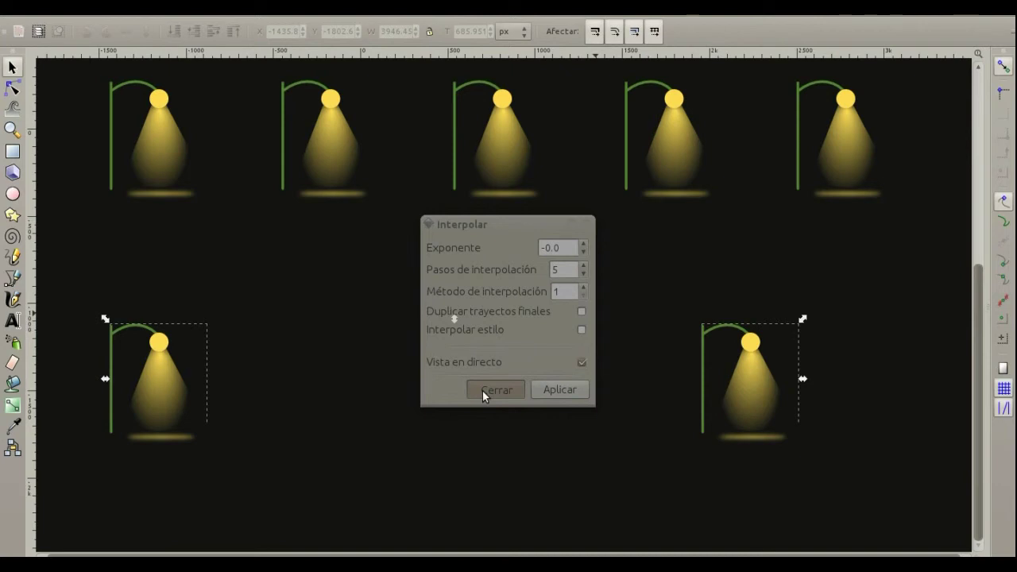
Step: Delete both lower lamps
key(Escape)
click(757, 380)
shift+click(164, 401)
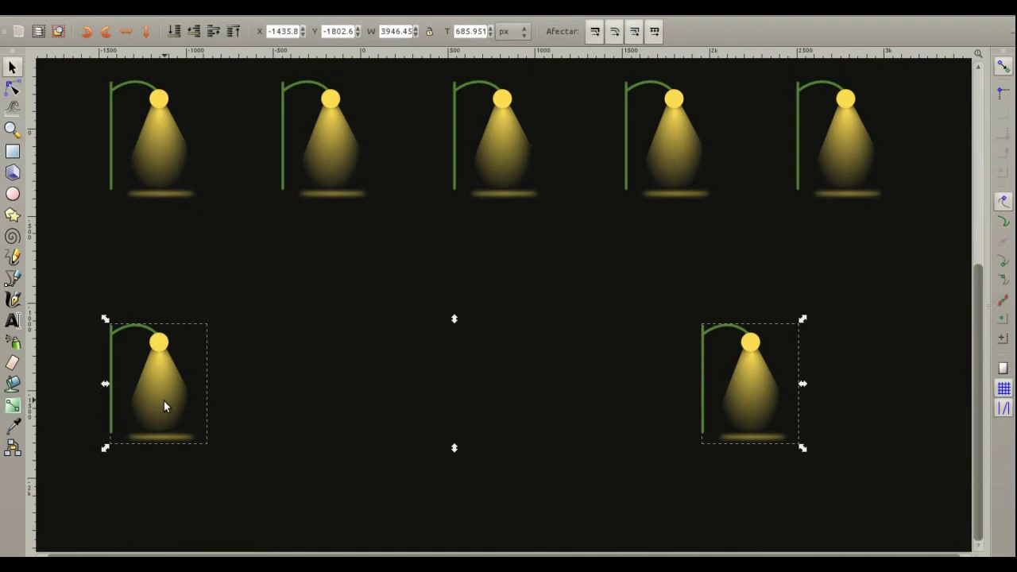
key(Delete)
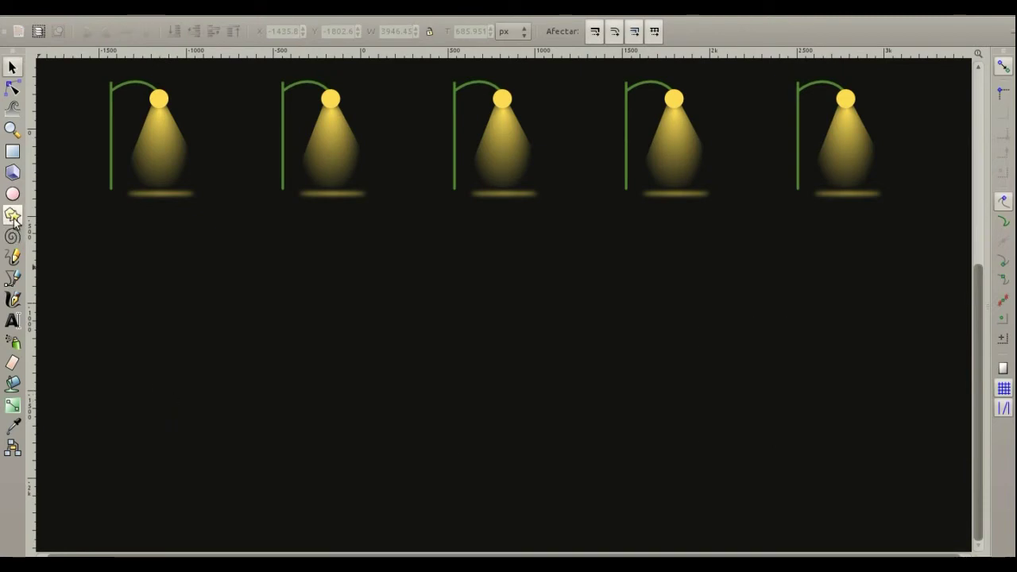
Step: Draw a yellow five-pointed star below the lamps at the lower left
click(13, 214)
drag(152, 339, 201, 423)
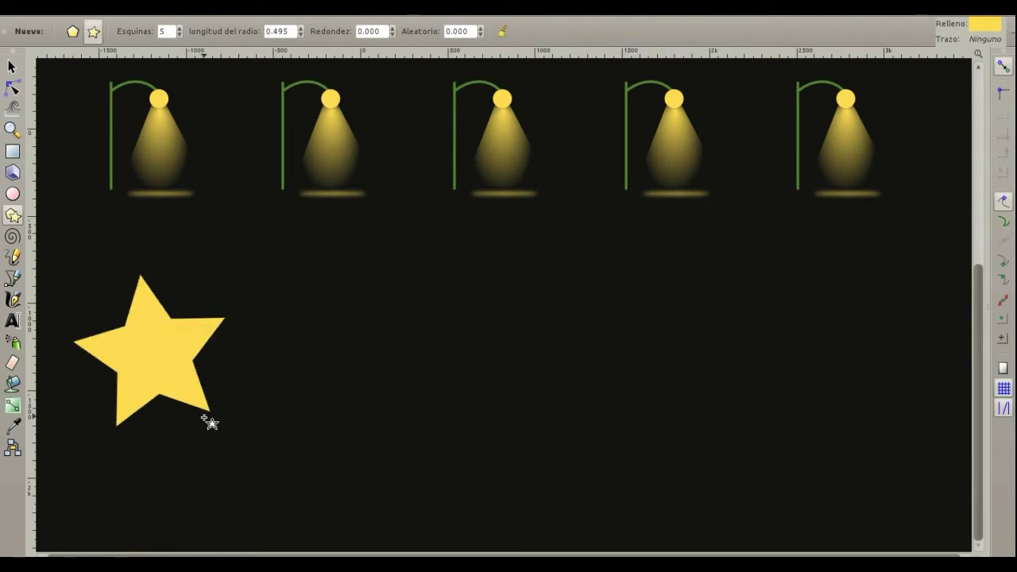
drag(202, 420, 205, 413)
click(12, 66)
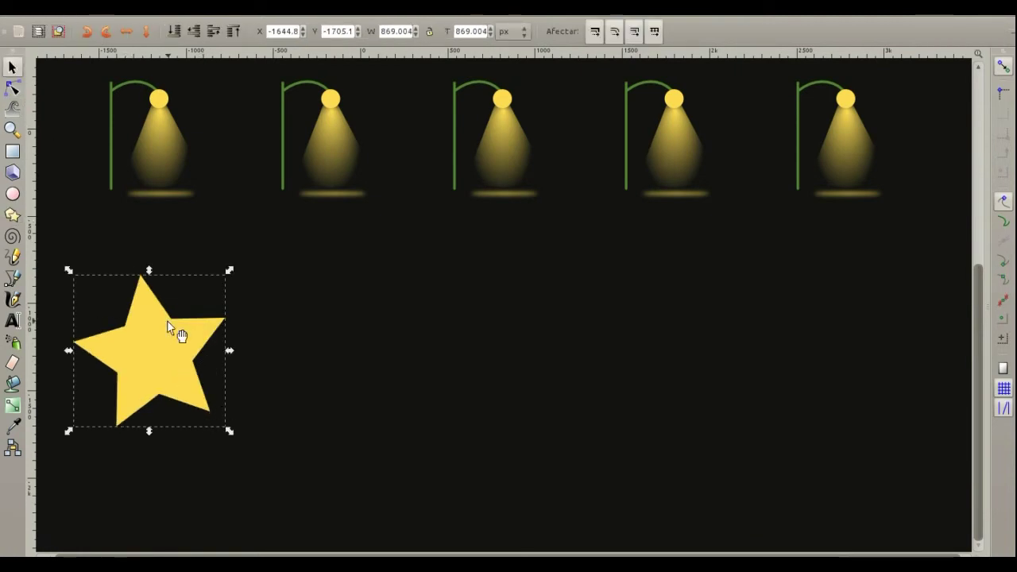
drag(172, 352, 237, 411)
Step: Place a copy of the star further right and select both stars
click(302, 8)
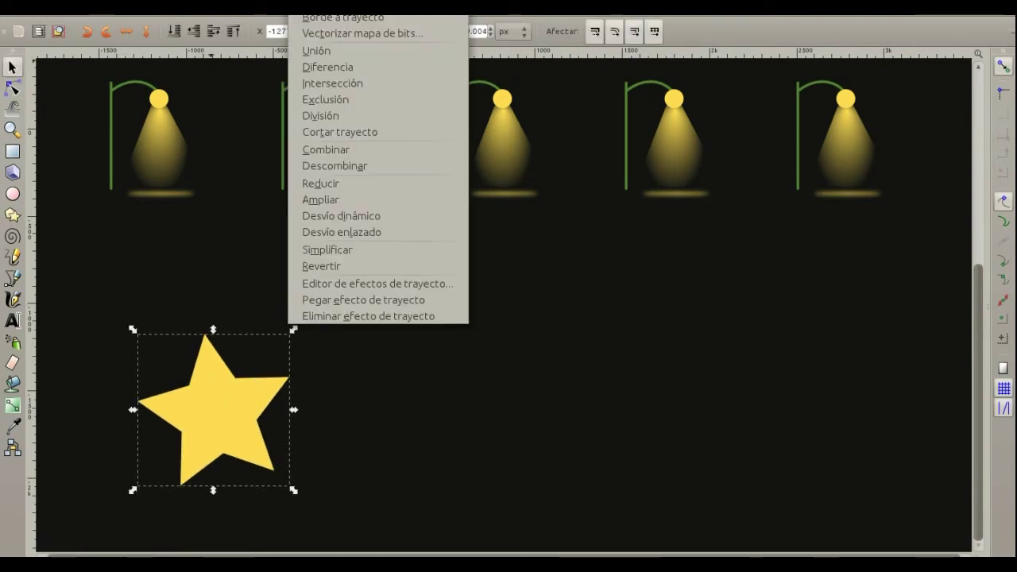
click(301, 8)
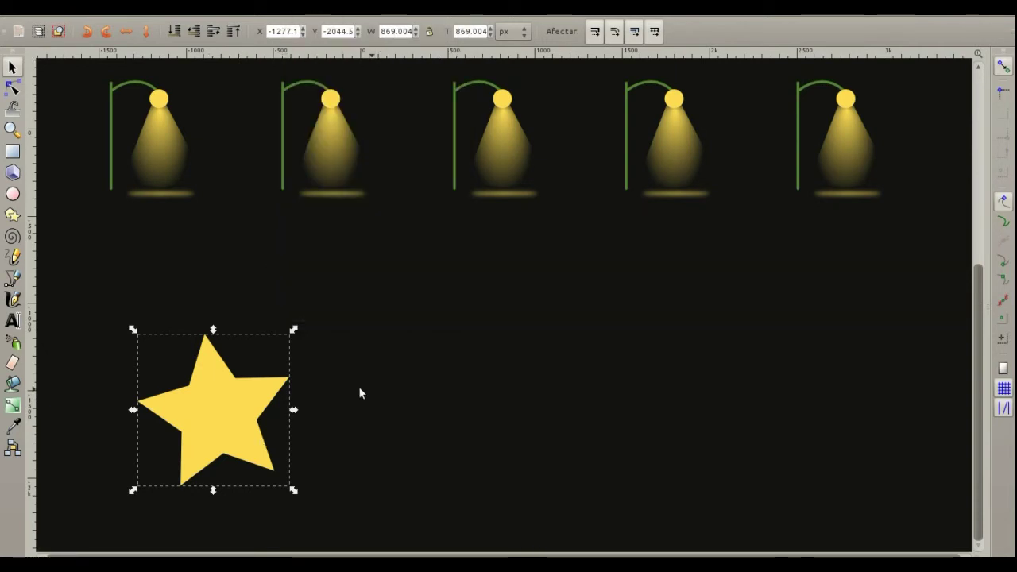
mouse_move(190, 441)
mouse_down()
mouse_move(215, 370)
mouse_move(191, 406)
mouse_move(202, 394)
mouse_move(666, 410)
mouse_up()
key(ctrl+d)
shift+click(244, 398)
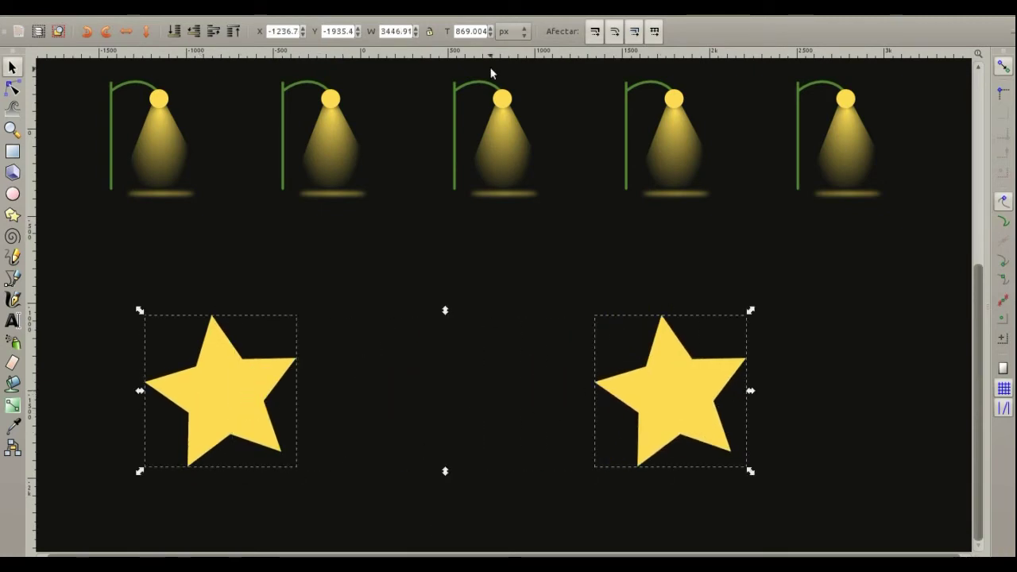
click(453, 6)
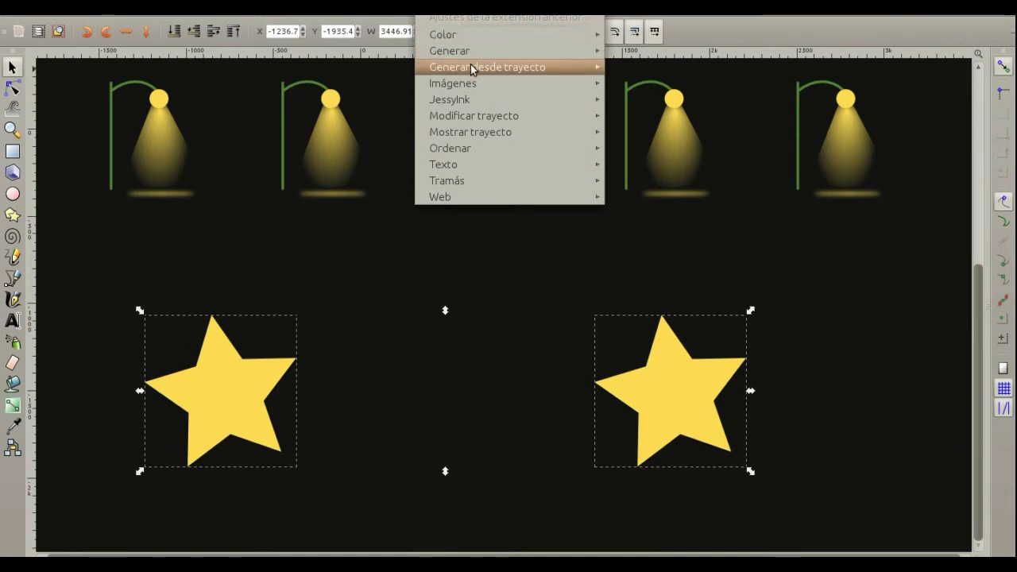
Step: Apply Interpolate with 2 steps between the stars, making a row of four
mouse_move(487, 67)
click(664, 85)
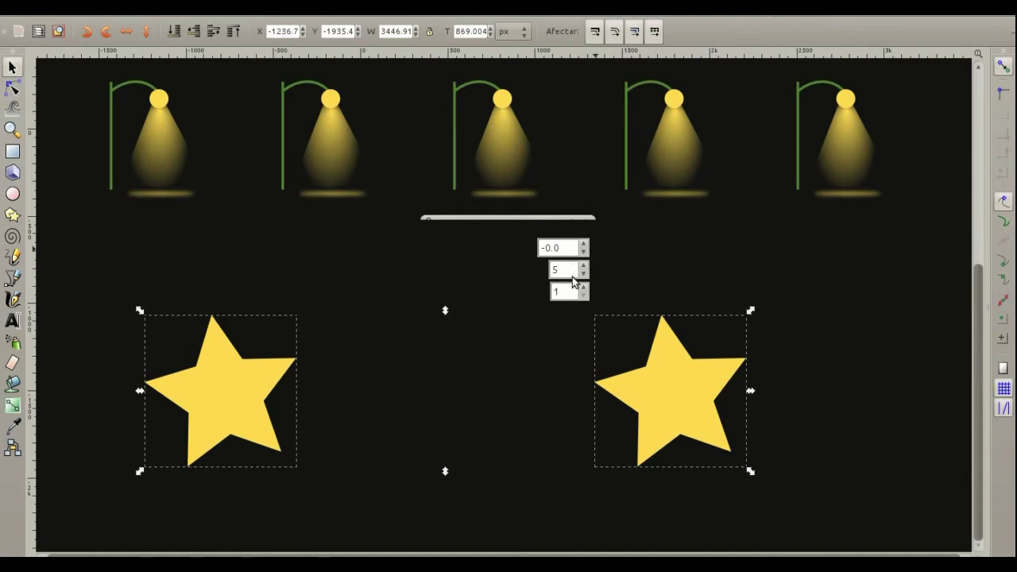
click(583, 274)
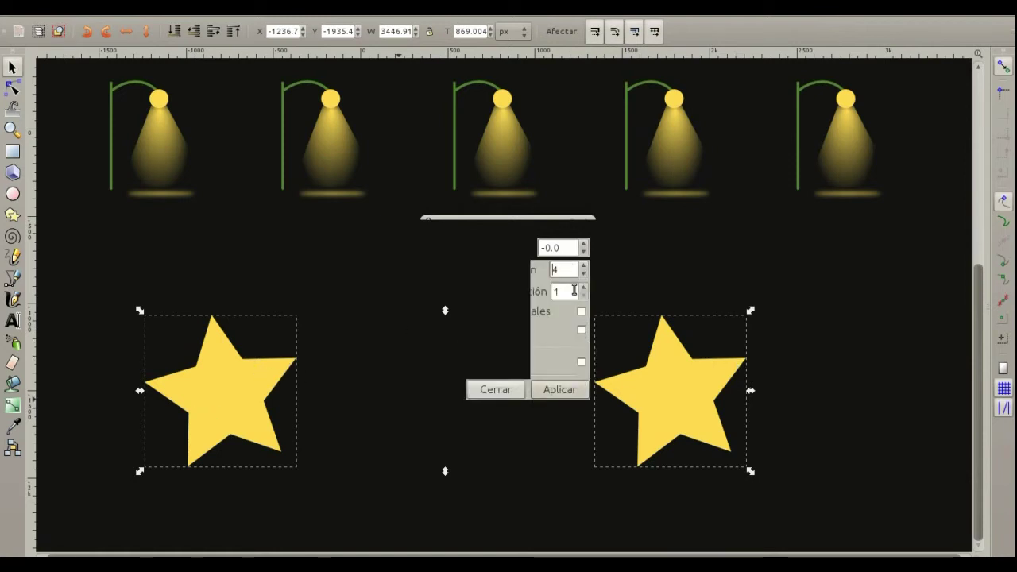
click(580, 361)
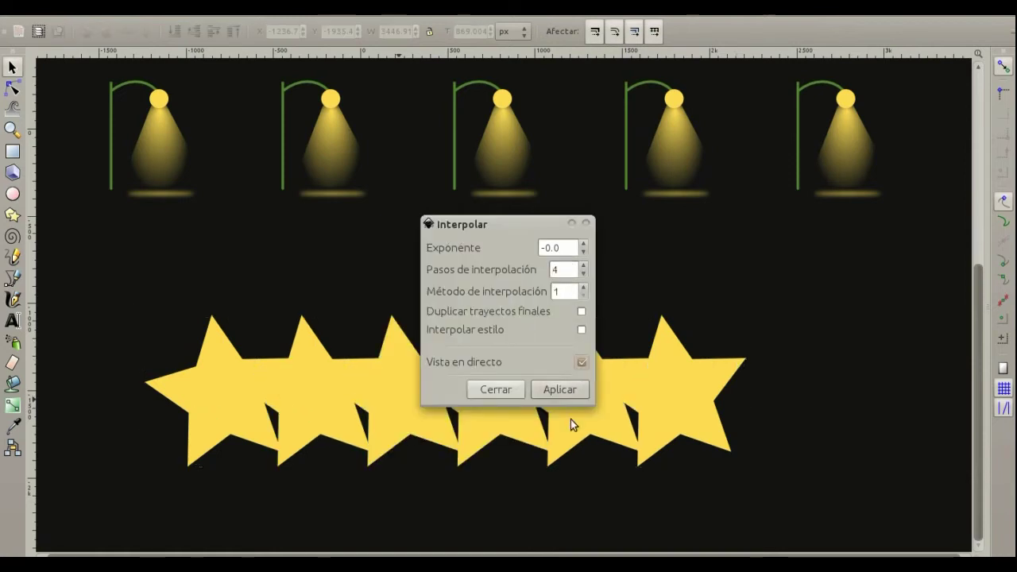
drag(509, 222, 562, 88)
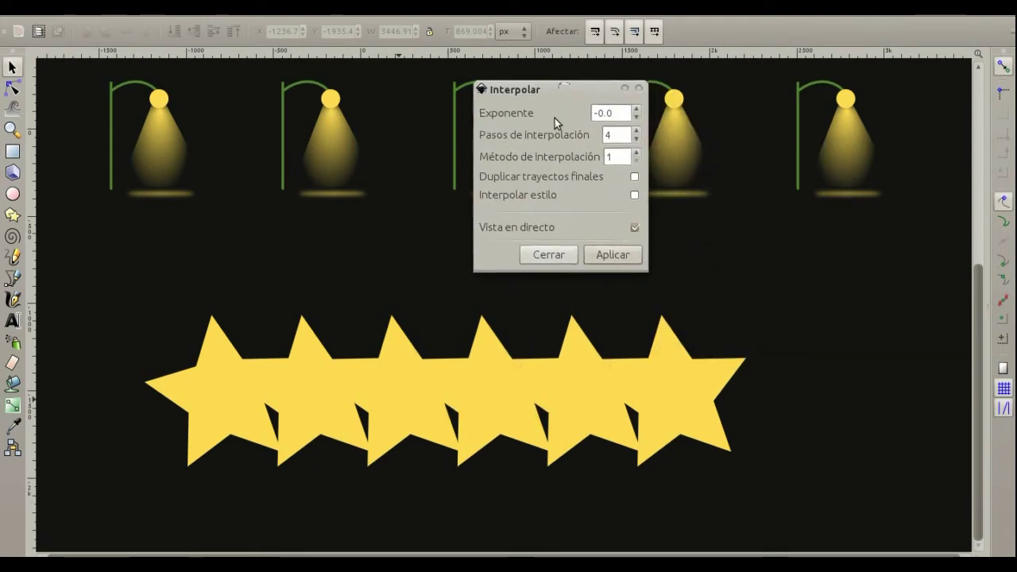
click(636, 140)
click(637, 140)
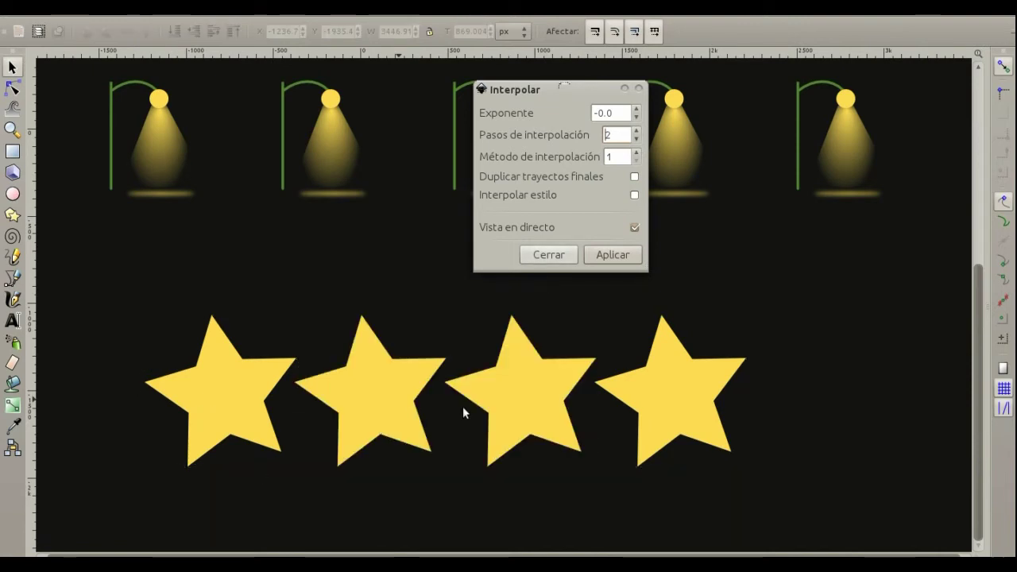
click(606, 259)
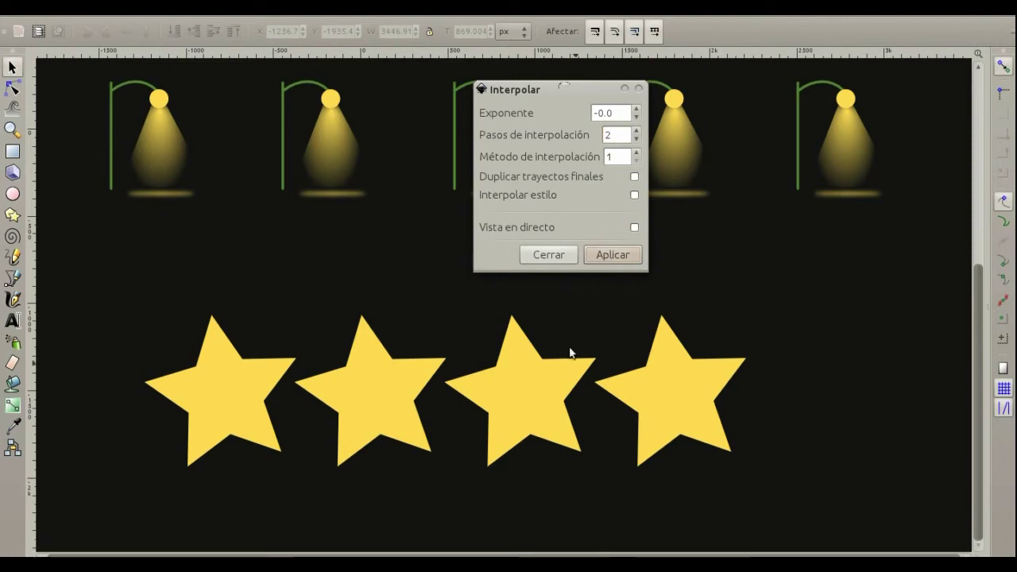
click(547, 255)
scroll(560, 306, down, 4)
Step: Draw a new smaller star below the four-star row
scroll(560, 306, down, 1)
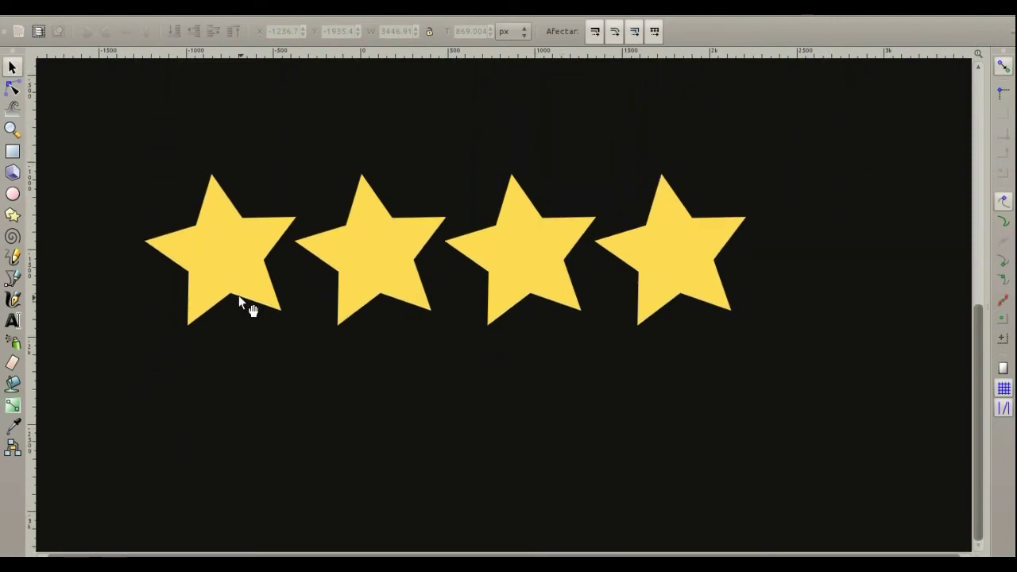
click(240, 293)
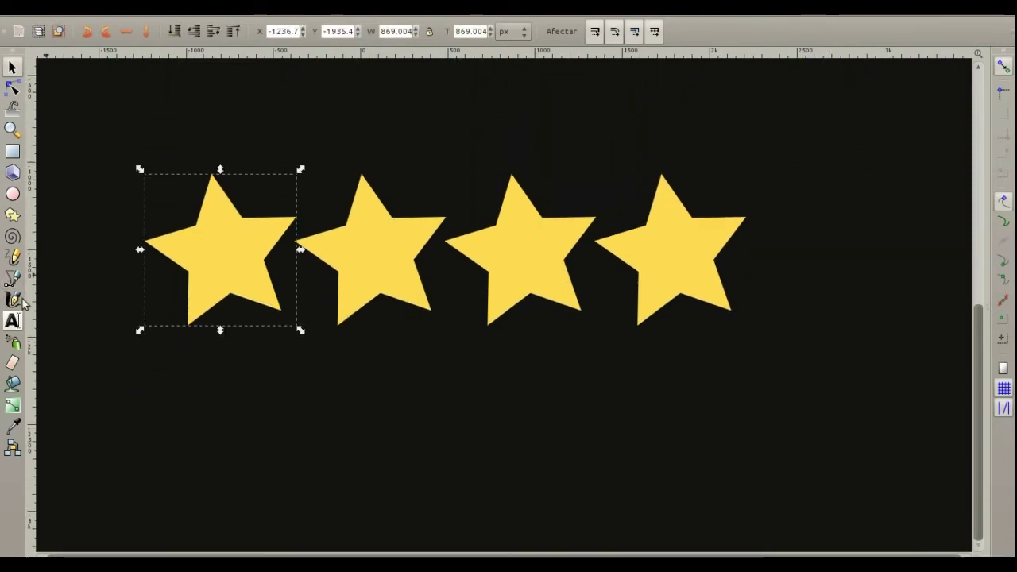
click(12, 214)
drag(159, 409, 220, 451)
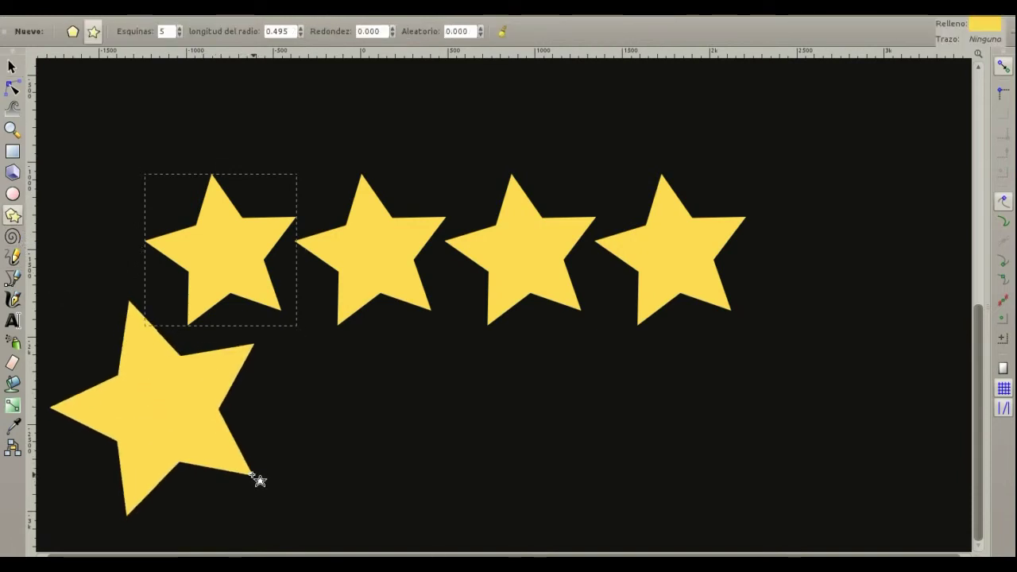
click(12, 67)
Step: Place a copy of the new star at the right and select both lower stars
mouse_move(215, 385)
mouse_down()
mouse_move(288, 427)
mouse_move(257, 447)
mouse_move(705, 446)
mouse_up()
key(ctrl+d)
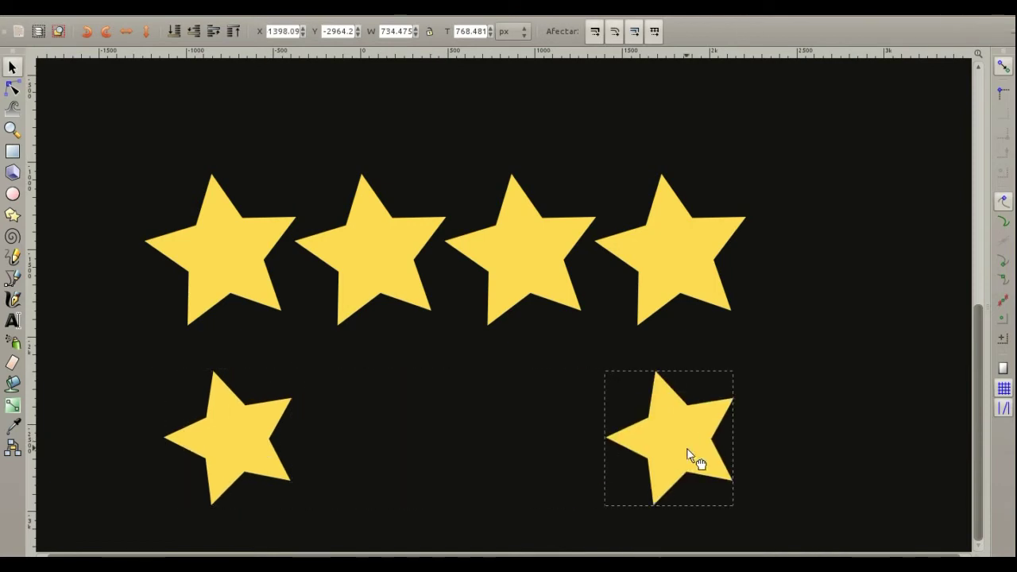
shift+click(226, 421)
click(433, 8)
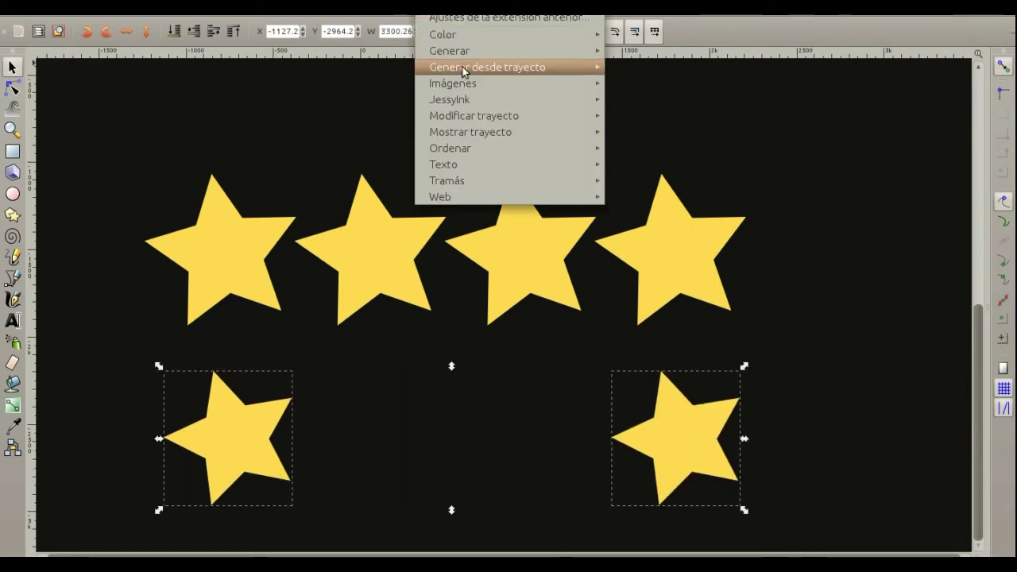
mouse_move(487, 67)
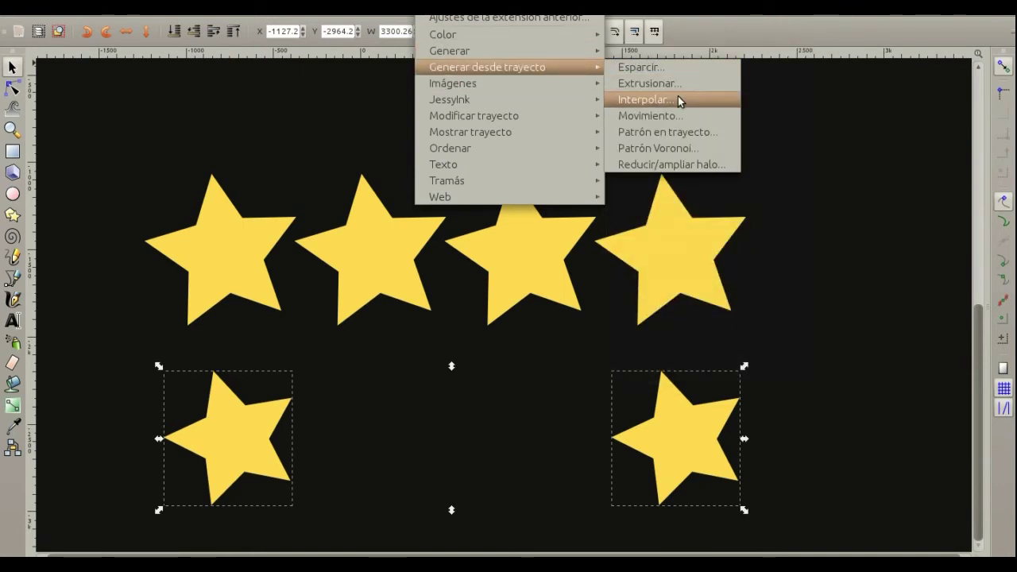
Step: Live-preview Interpolate between the bottom two stars, then close without applying and deselect
click(679, 99)
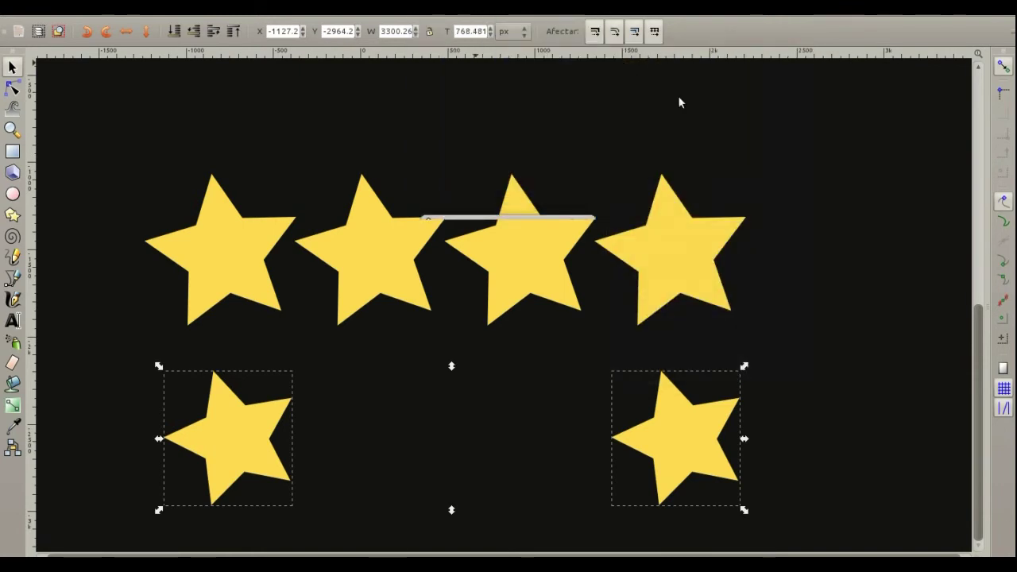
click(582, 362)
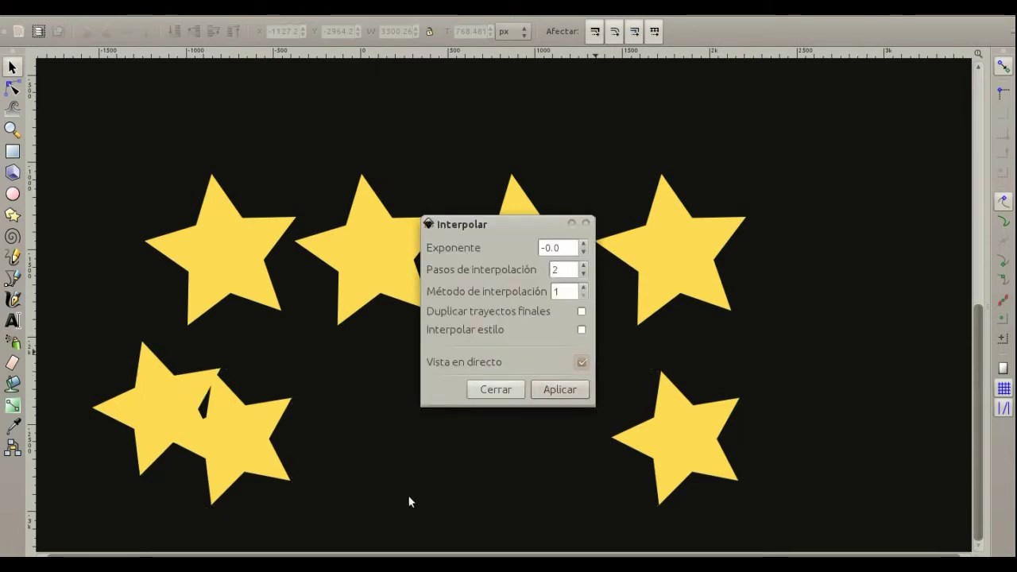
click(490, 388)
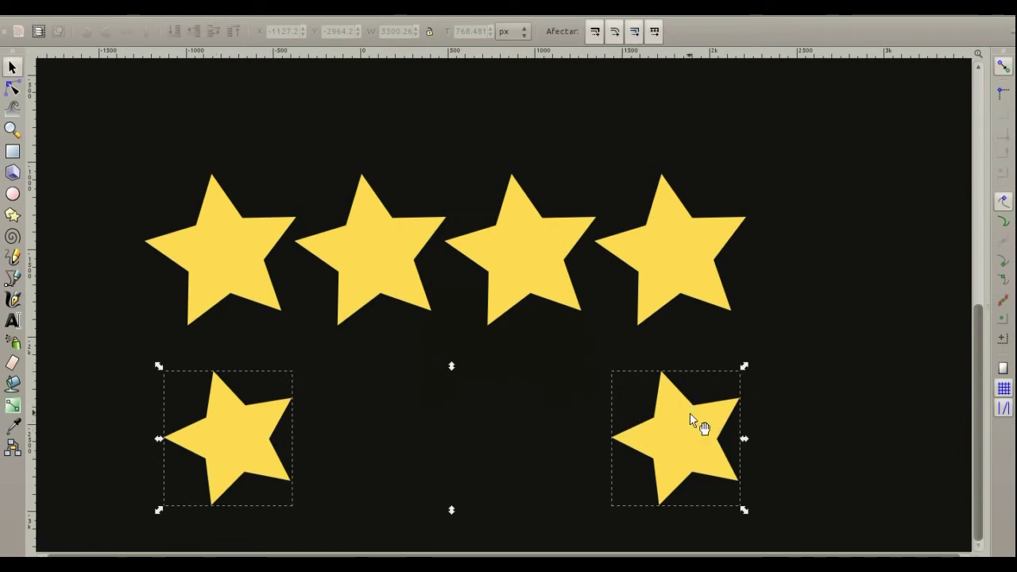
click(721, 498)
Step: Delete the bottom-right star and select the bottom-left star
click(677, 449)
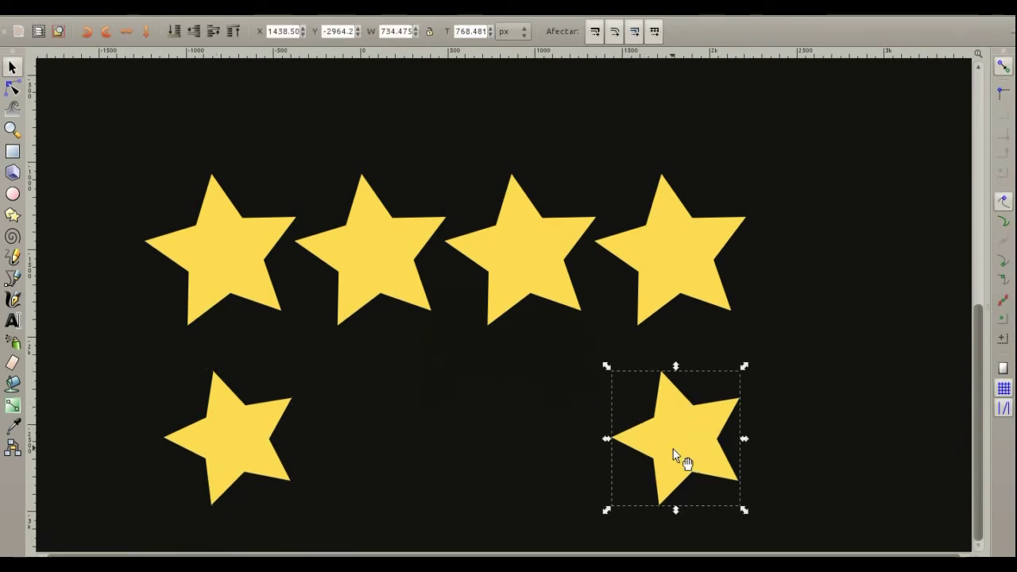
key(Delete)
double_click(228, 447)
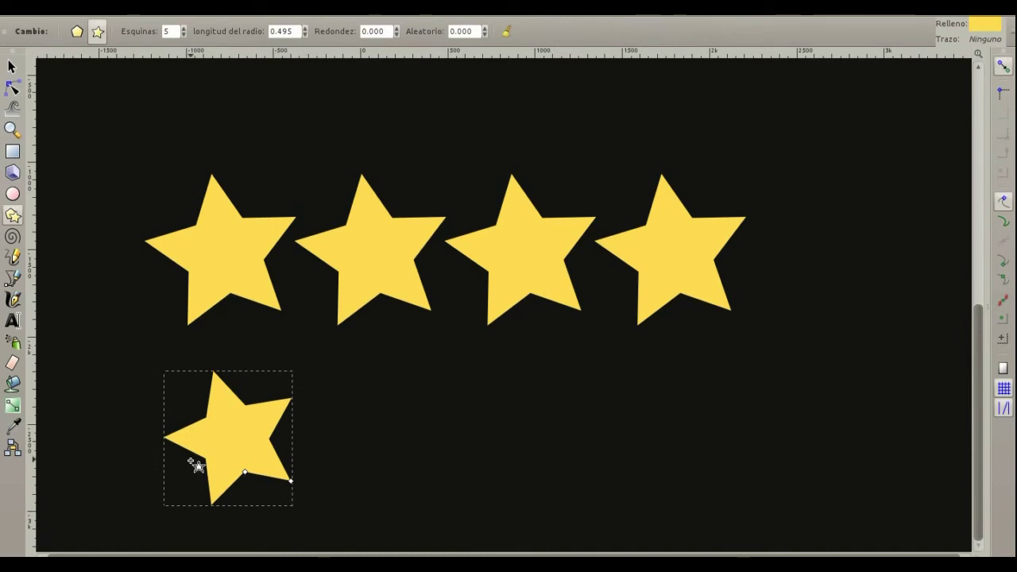
click(12, 67)
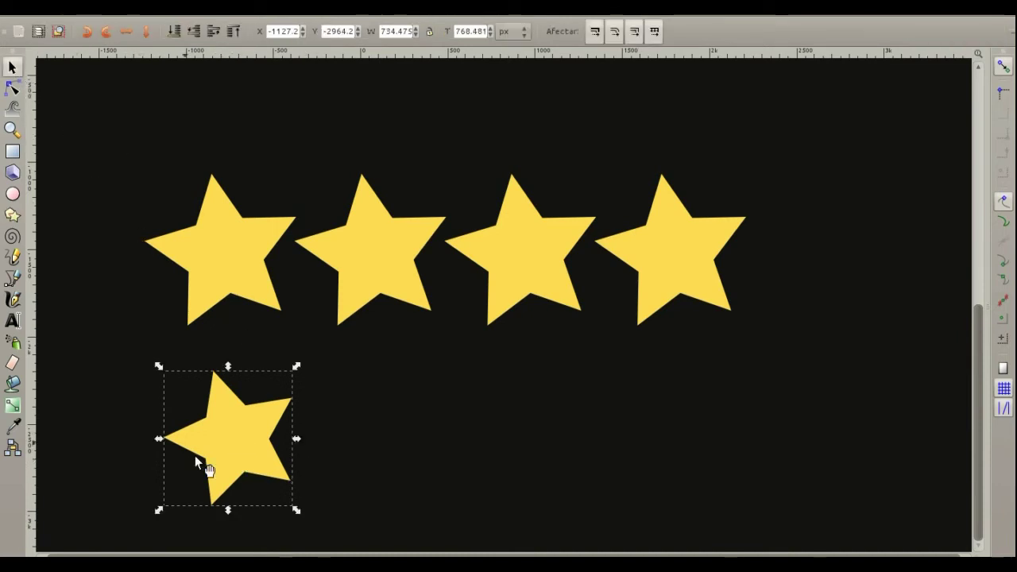
click(235, 458)
double_click(211, 412)
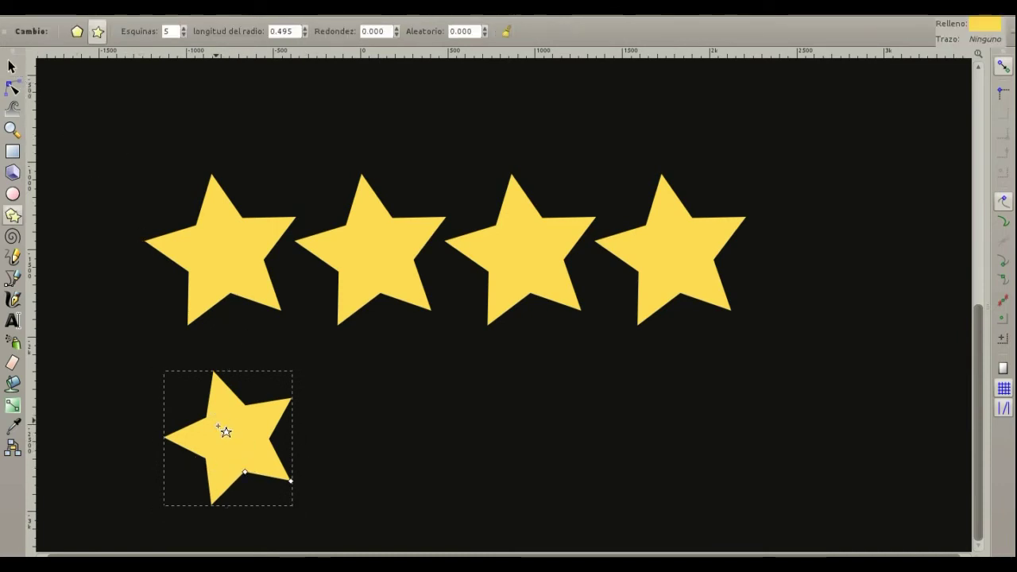
click(12, 66)
click(300, 7)
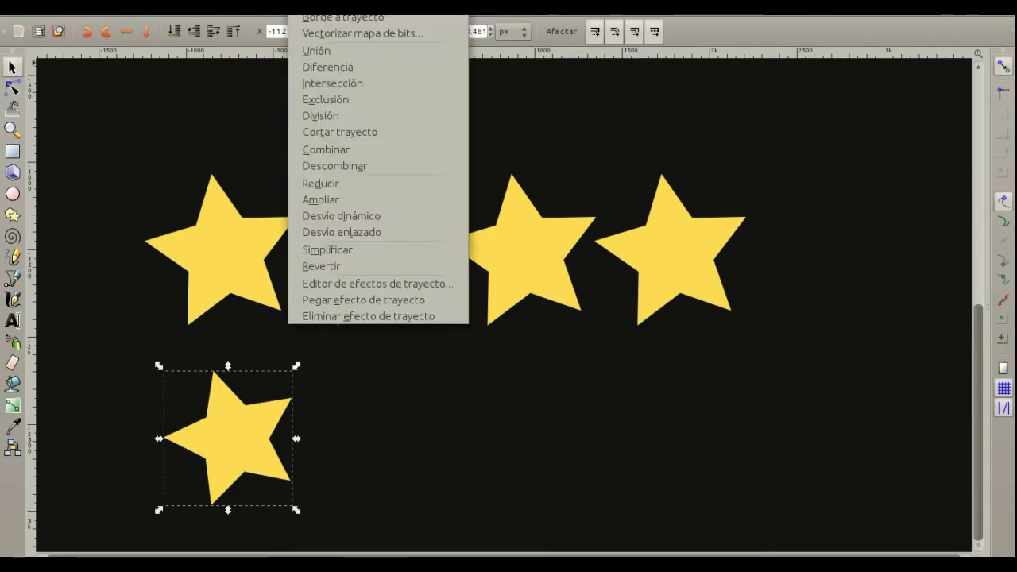
key(Escape)
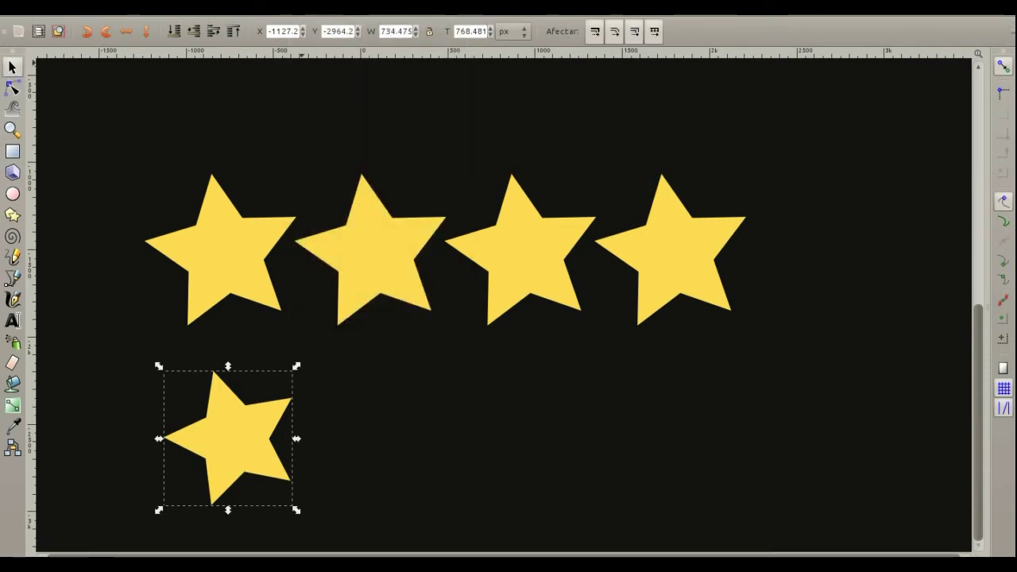
Step: Duplicate the bottom-left star to the row's right end and select both stars
click(239, 443)
key(ctrl+d)
drag(249, 430, 699, 431)
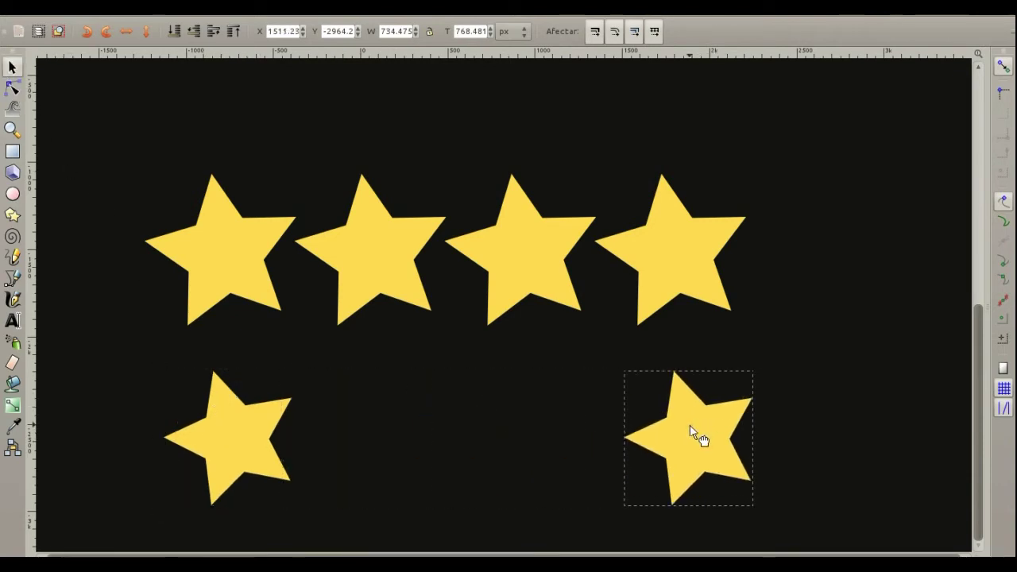
shift+click(240, 440)
click(433, 8)
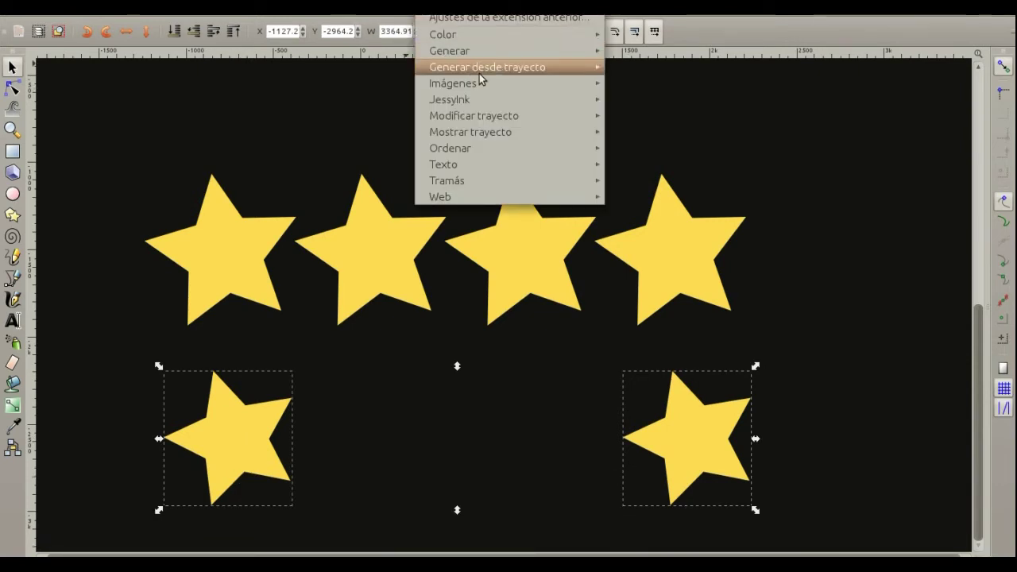
Step: Live-preview 2 interpolated stars between the bottom pair, then close Interpolate without applying
mouse_move(487, 67)
click(675, 99)
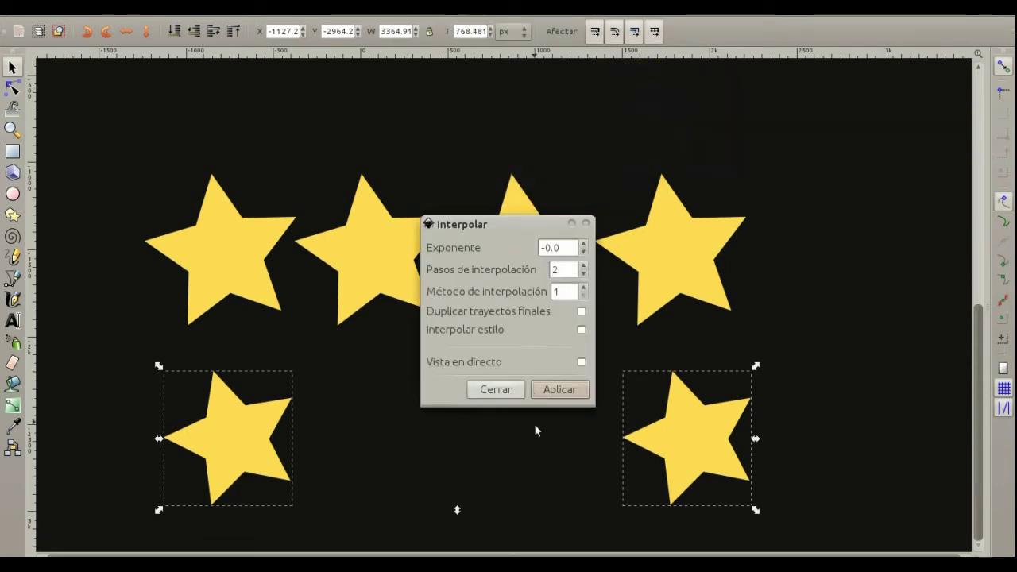
click(580, 362)
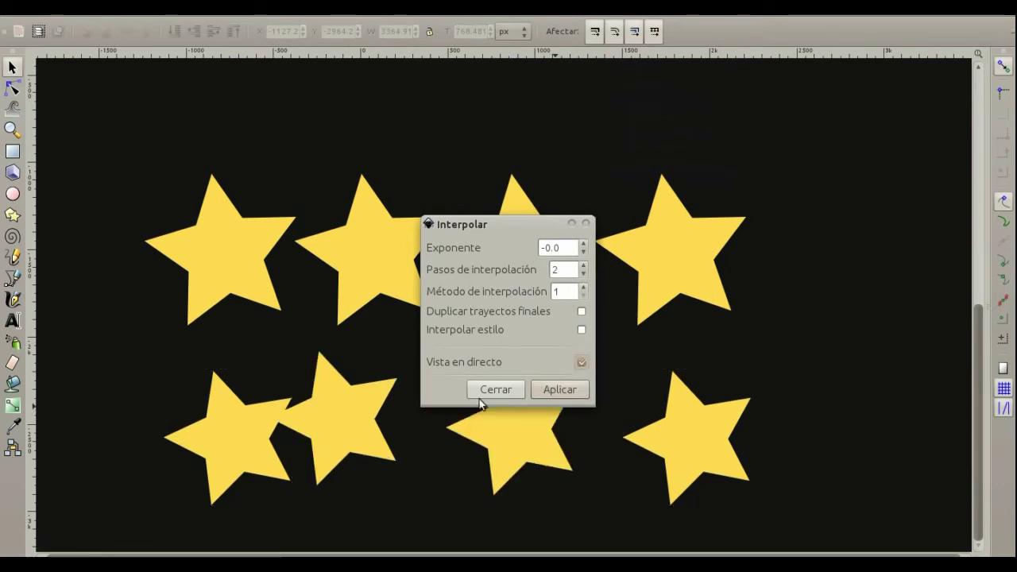
drag(504, 229, 613, 138)
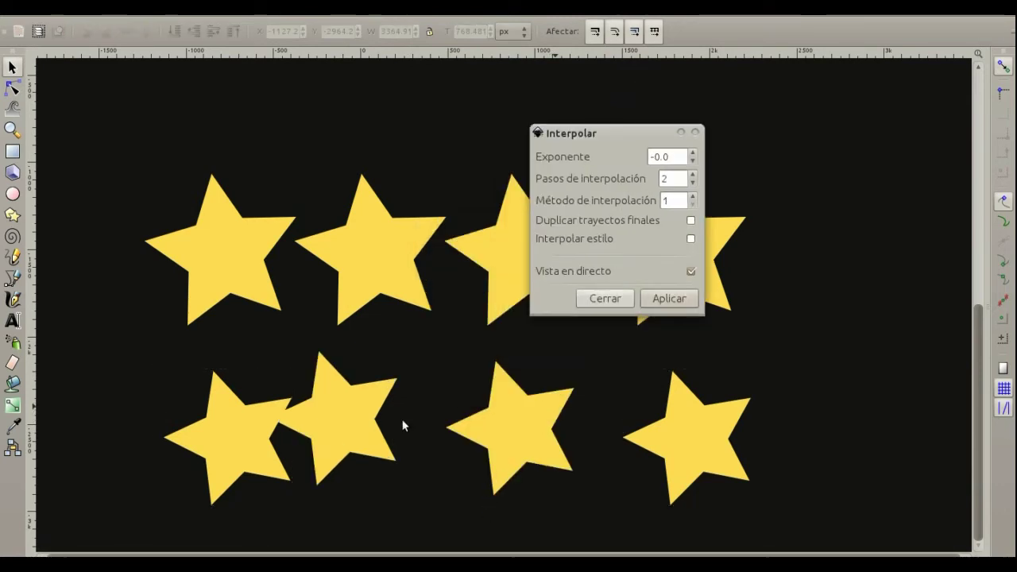
click(652, 300)
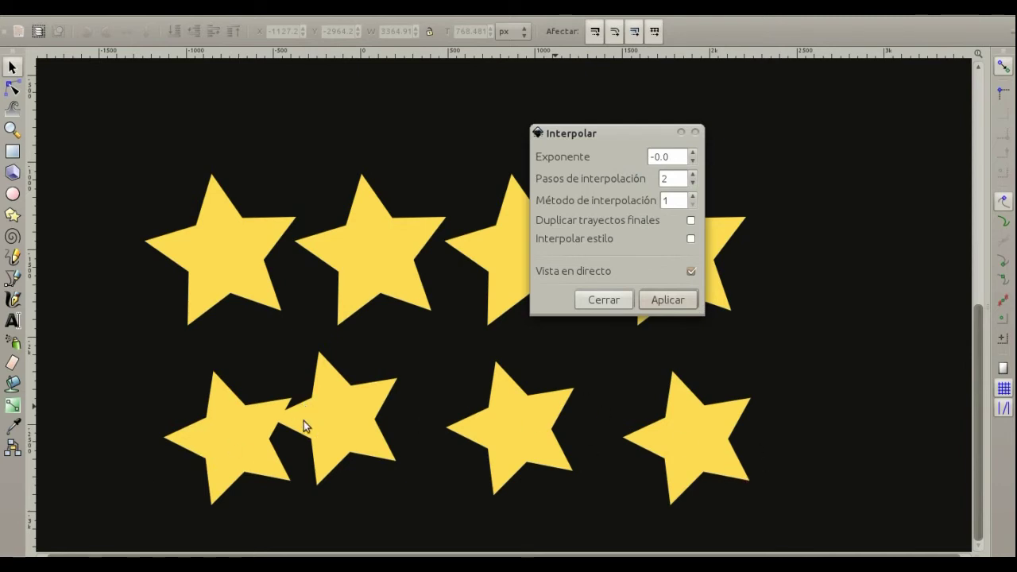
click(618, 303)
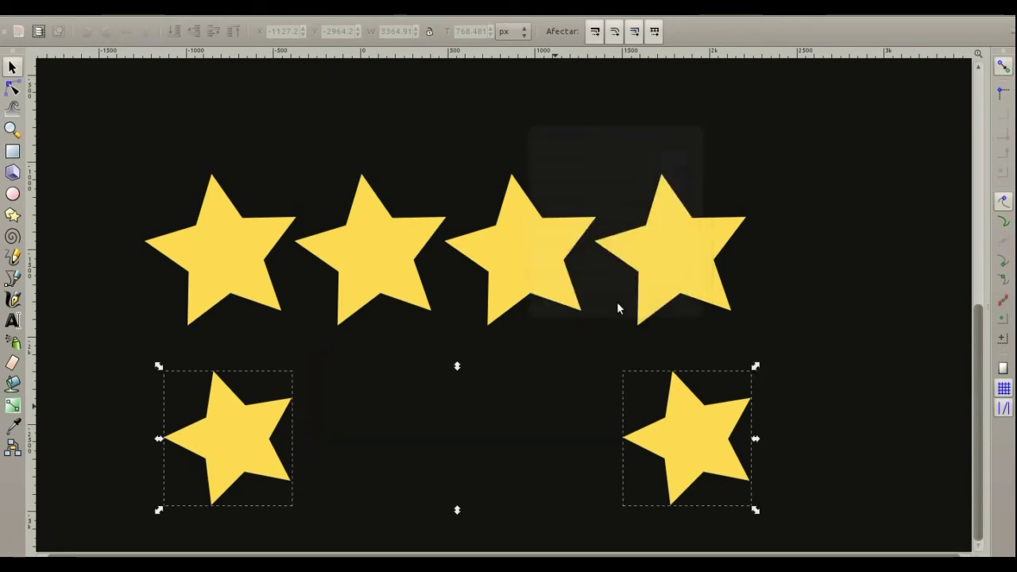
key(n)
click(240, 445)
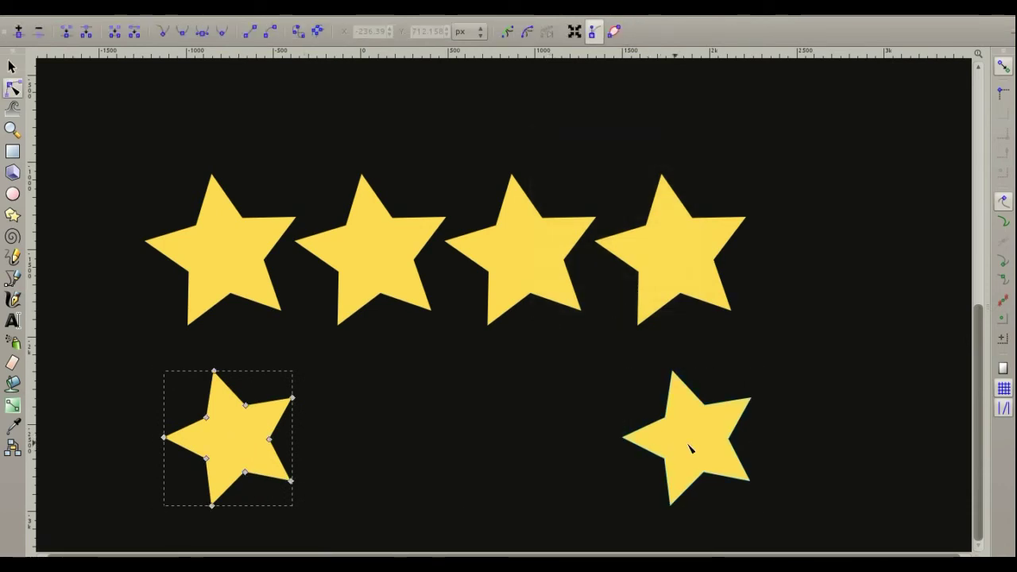
click(11, 66)
double_click(232, 442)
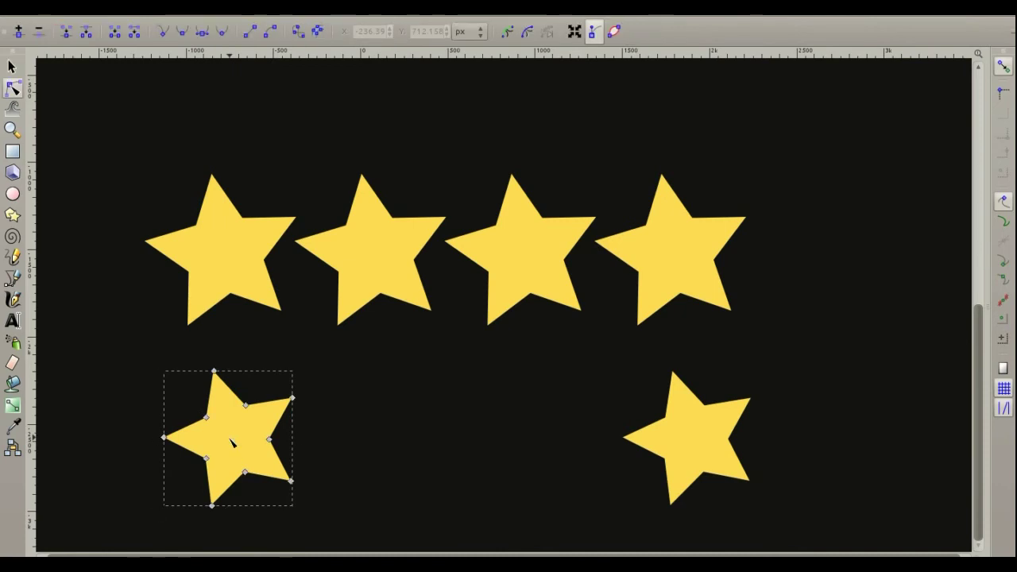
click(11, 66)
double_click(241, 427)
click(9, 65)
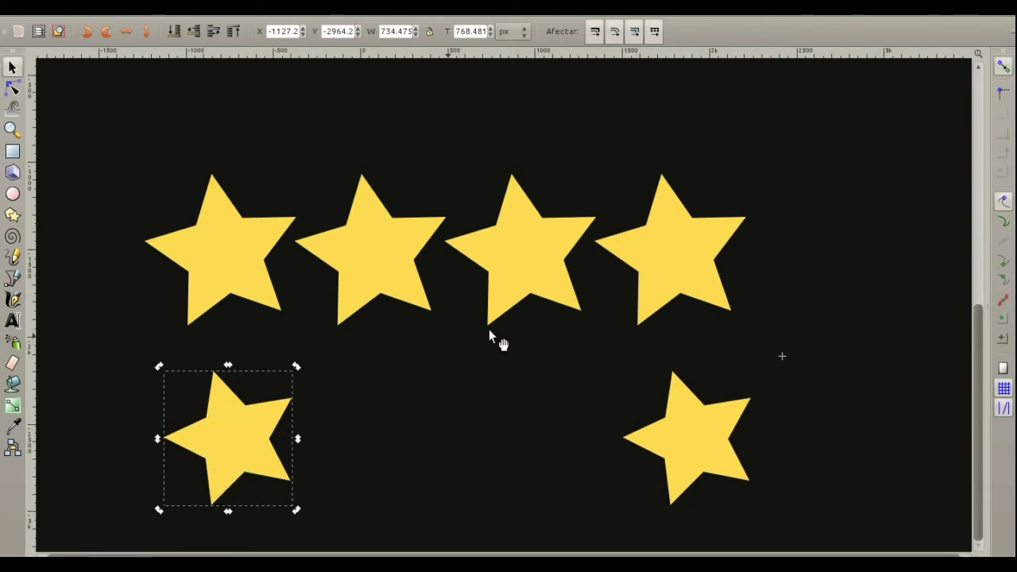
Step: Select the lower-right star and scroll up until the five green street lamps are visible
click(713, 454)
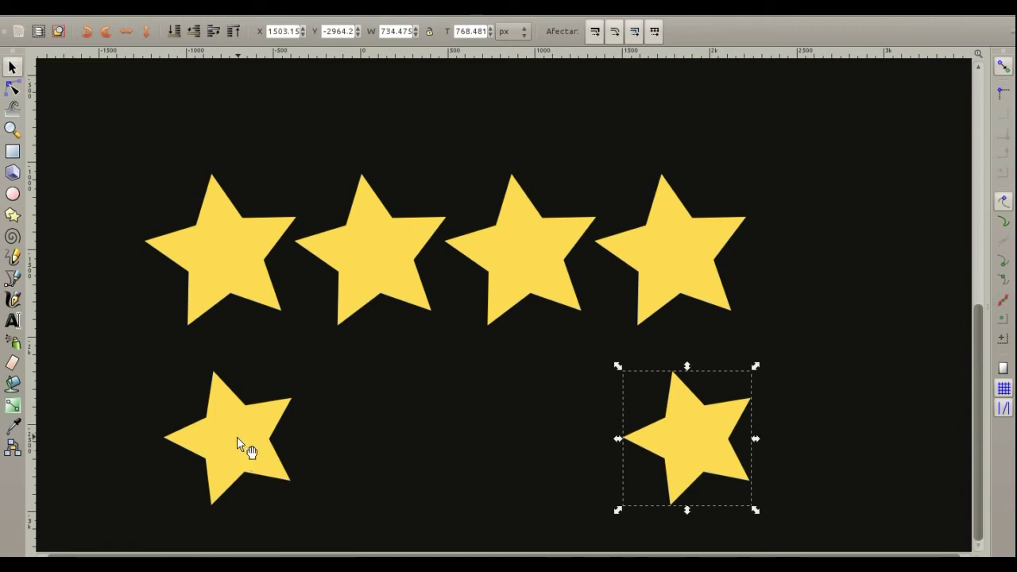
scroll(236, 437, up, 5)
scroll(237, 437, up, 2)
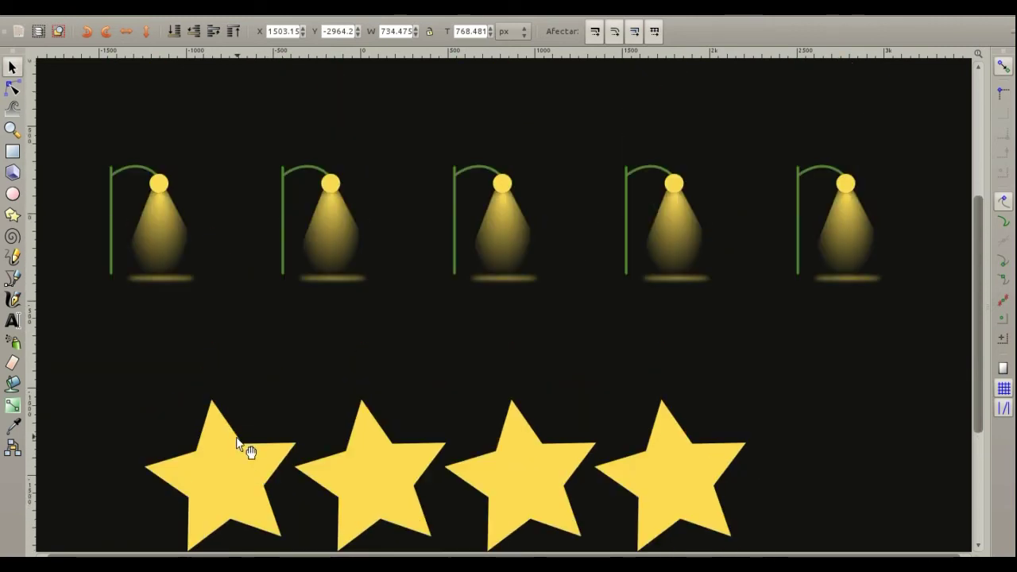
scroll(237, 442, down, 3)
scroll(237, 441, down, 2)
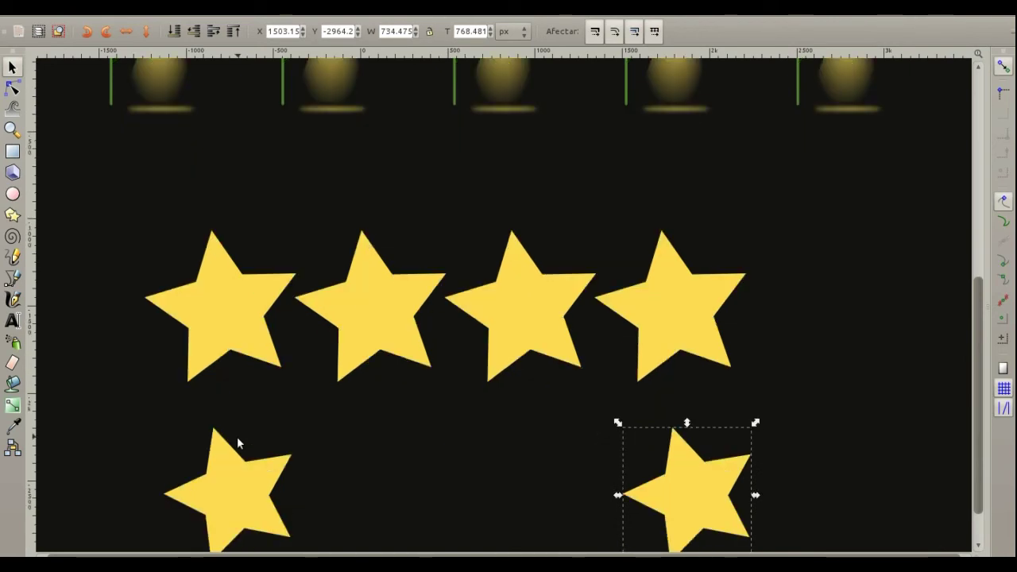
scroll(237, 438, up, 2)
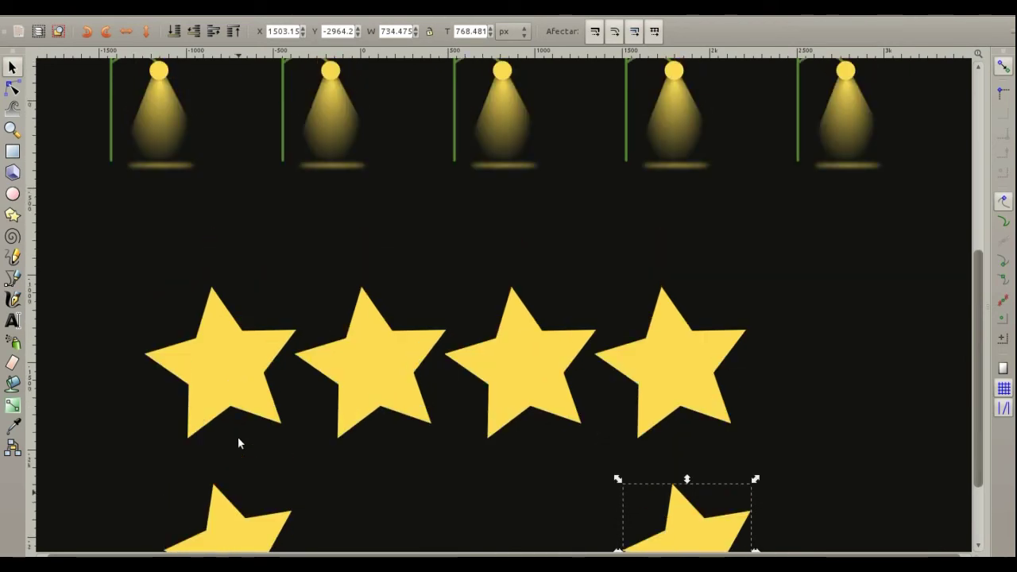
scroll(238, 437, up, 3)
scroll(238, 437, up, 2)
scroll(237, 436, down, 2)
scroll(237, 441, down, 1)
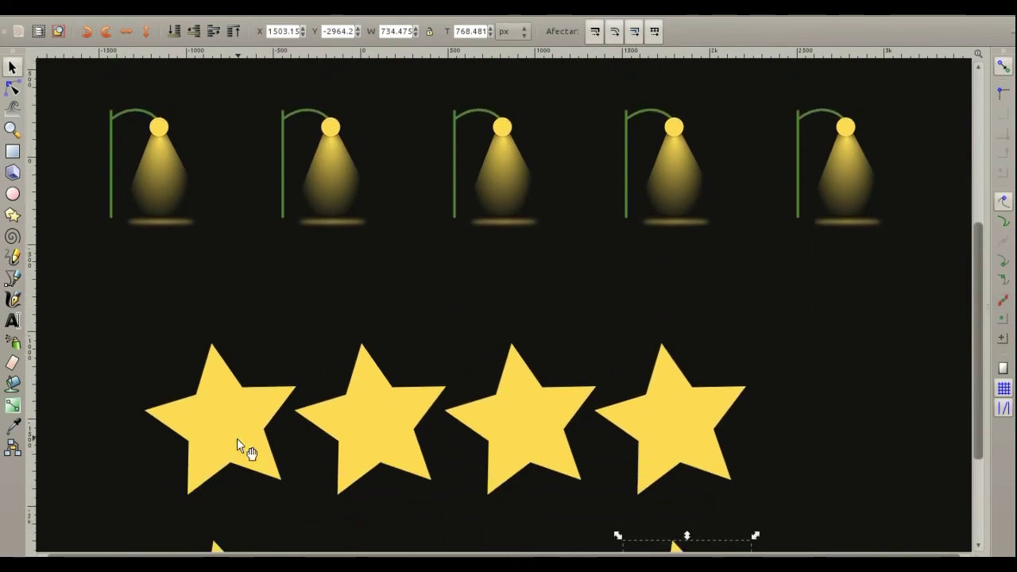
scroll(235, 442, up, 2)
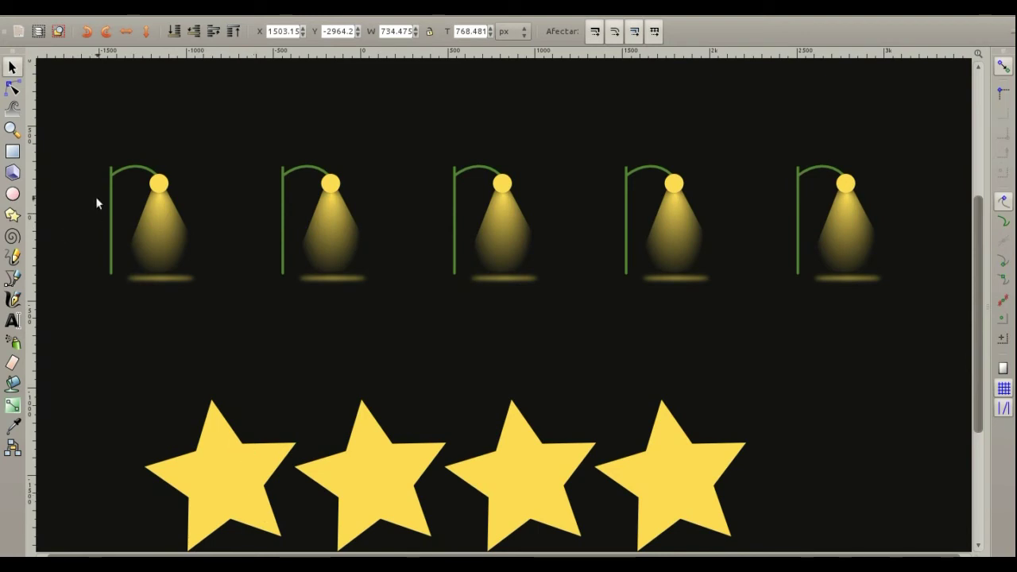
Step: Nudge the first street lamp up and right, and move the first big star up and left
click(148, 238)
mouse_move(166, 216)
mouse_down()
mouse_move(179, 176)
mouse_move(174, 227)
mouse_up()
mouse_move(229, 490)
mouse_down()
mouse_move(216, 429)
mouse_move(232, 441)
mouse_move(228, 472)
mouse_up()
Step: Select the big stars in turn, ending with only the first big star selected
click(461, 483)
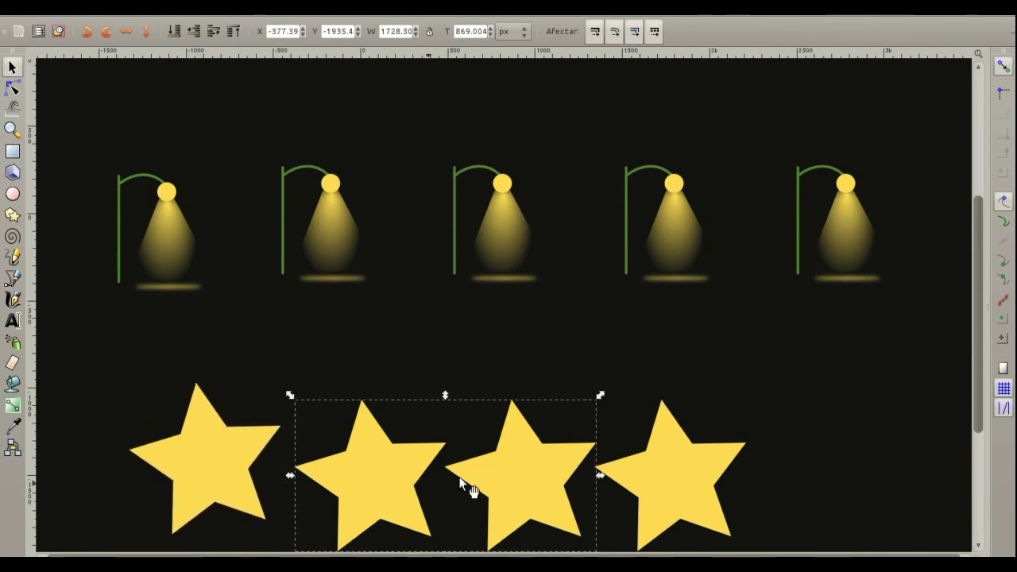
click(651, 466)
key(Escape)
click(368, 461)
shift+click(575, 461)
click(660, 454)
click(212, 484)
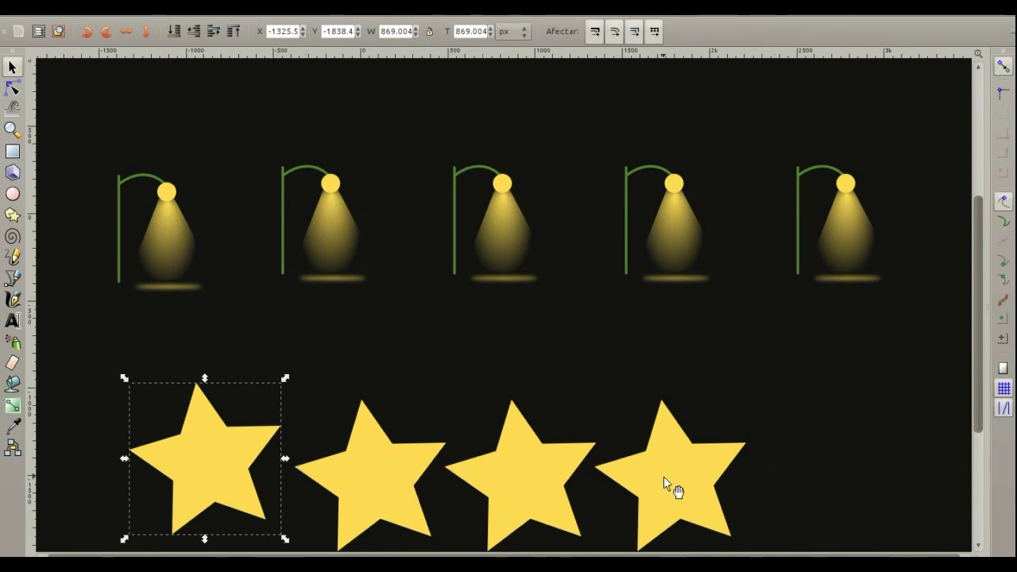
Step: Show the Extensions menu's Generate from Path group
scroll(603, 416, down, 3)
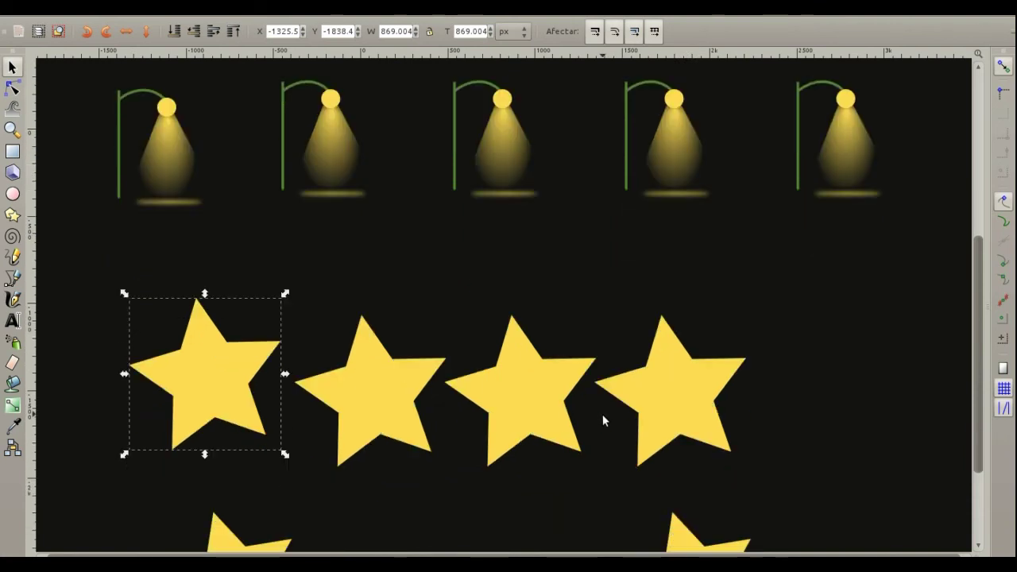
scroll(603, 420, down, 3)
click(455, 16)
mouse_move(487, 66)
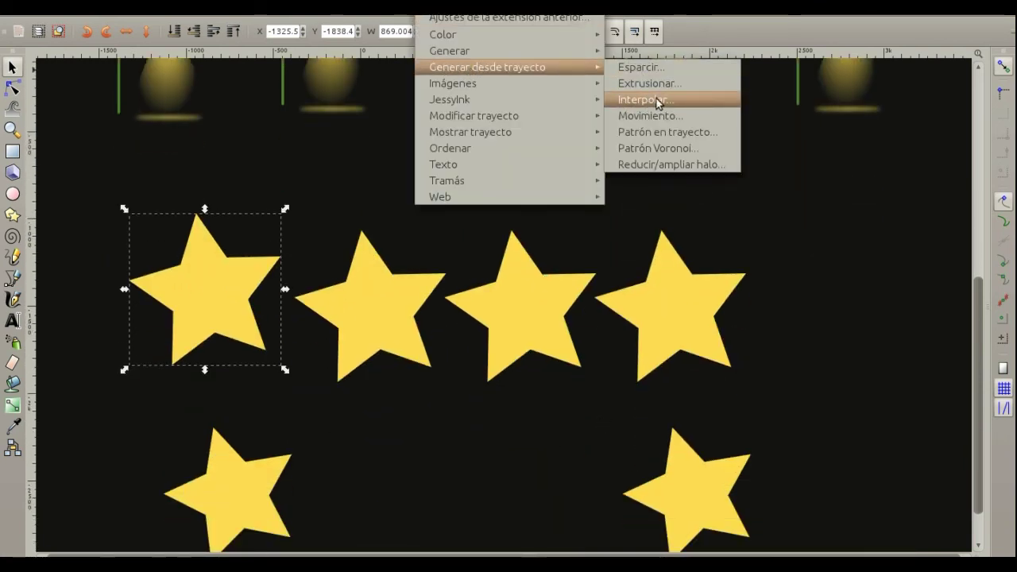
Step: Run Interpolar… on the lone first big star, which adds no new stars
click(660, 100)
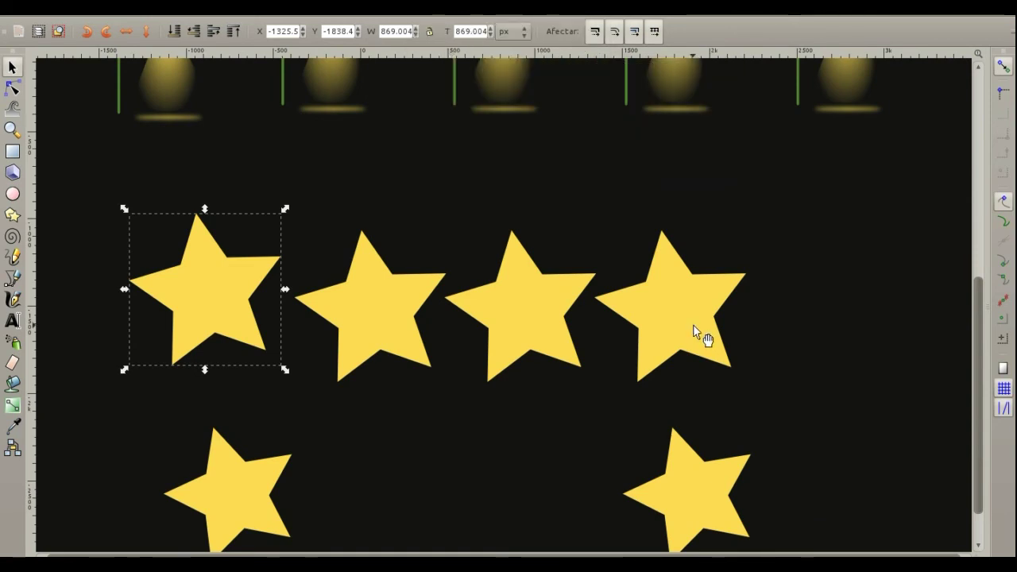